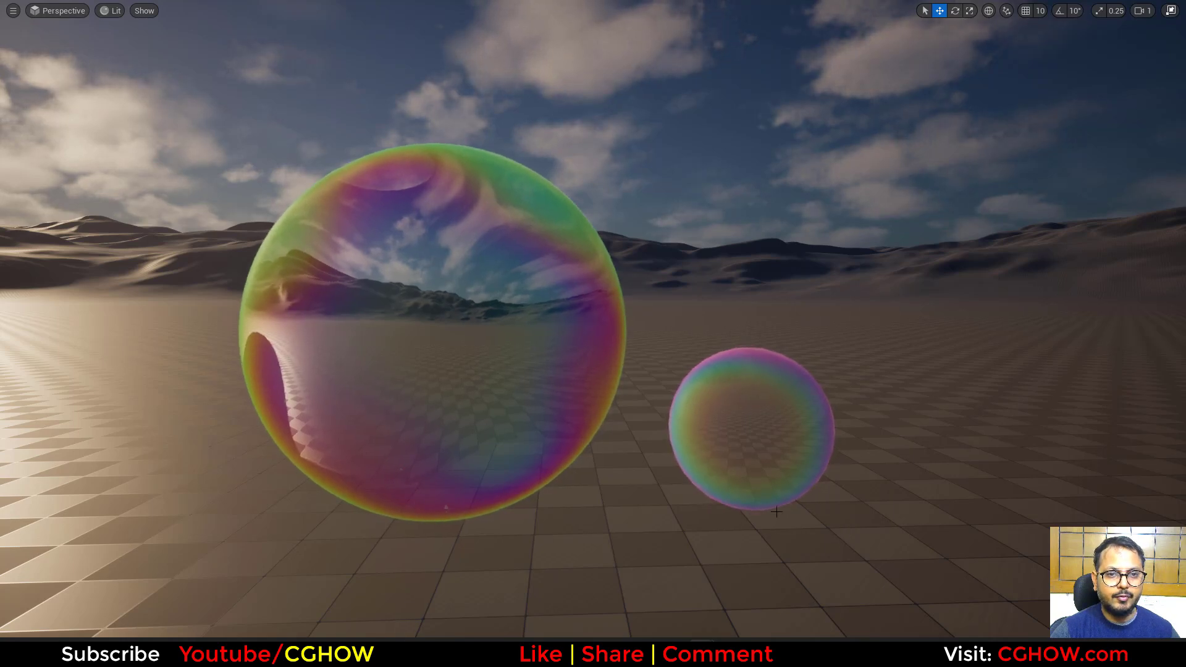
- Open the M_Bubble material for editing
right_click_drag(921, 512, 937, 494)
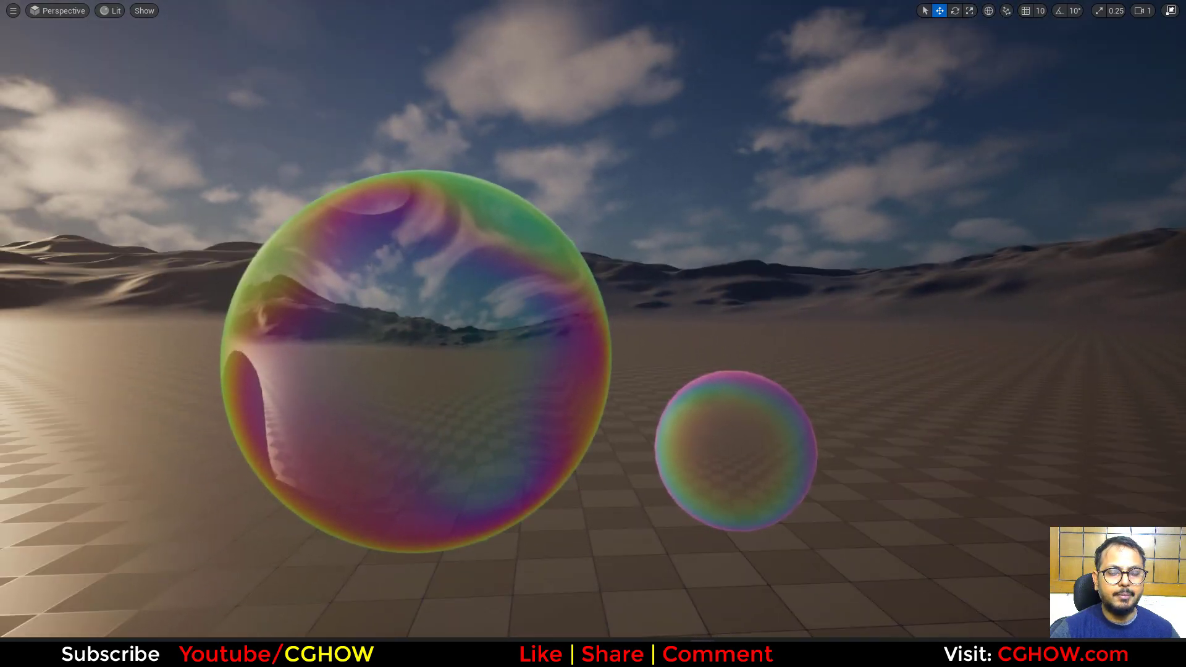
mouse_move(768, 526)
right_mouse_down()
mouse_move(785, 523)
mouse_move(772, 518)
right_mouse_up()
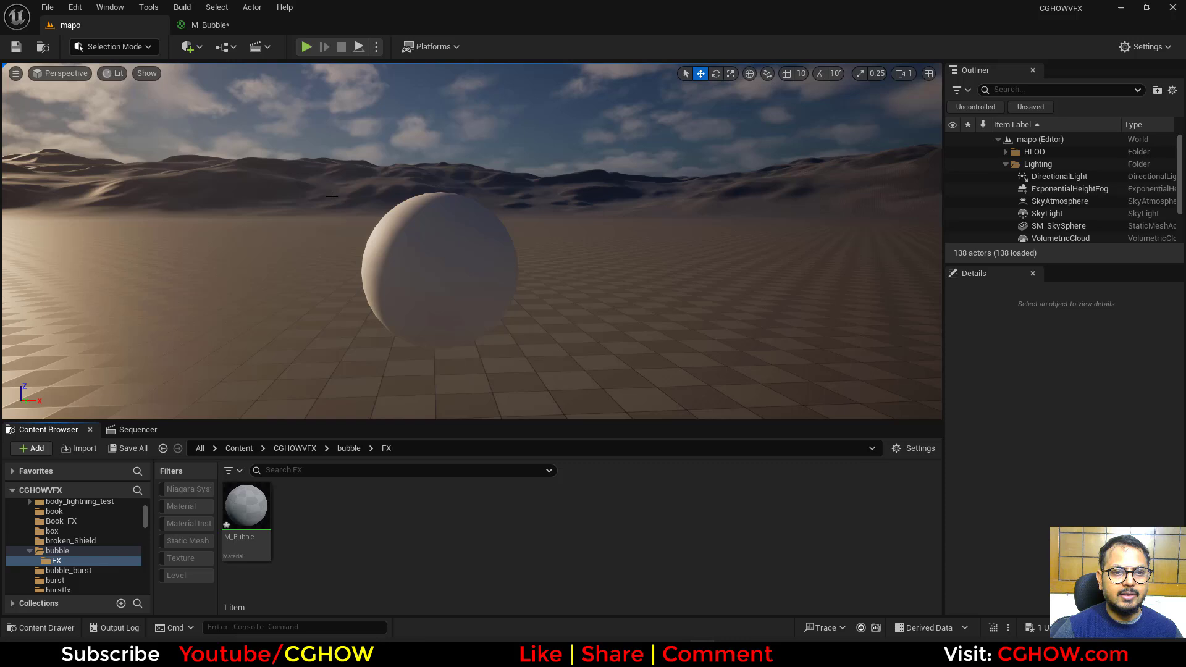
left_click(408, 278)
double_click(252, 521)
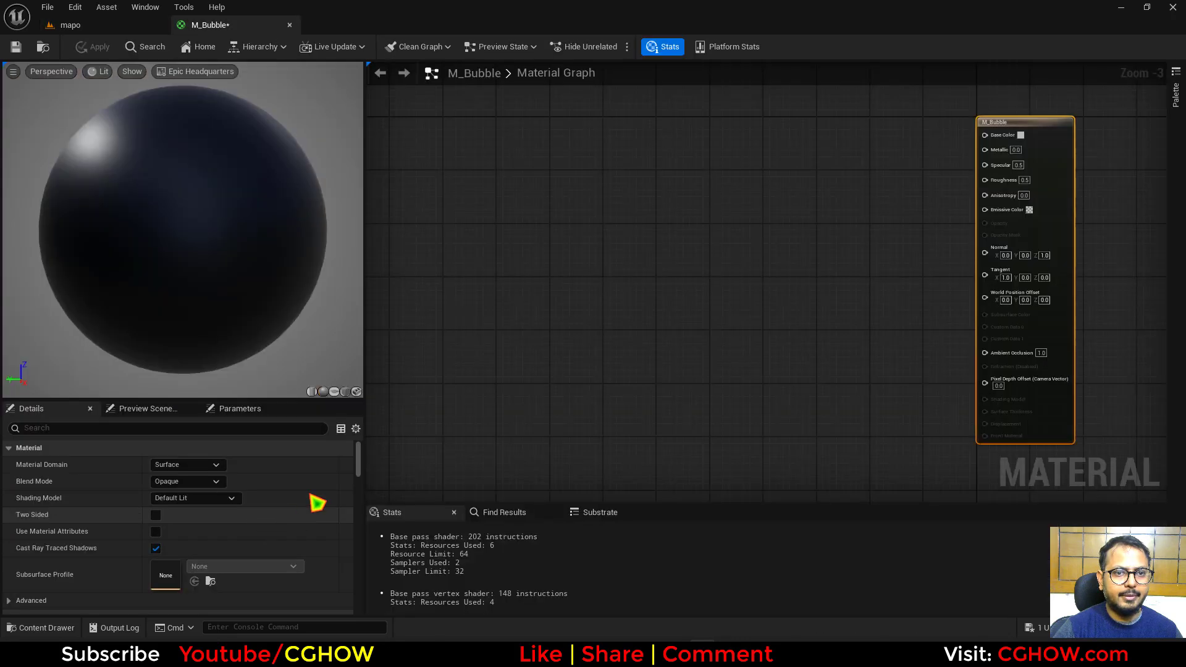
- Set the material's blend mode to Translucent and its translucency lighting mode to Surface TranslucencyVolume
right_click_drag(570, 309, 498, 323)
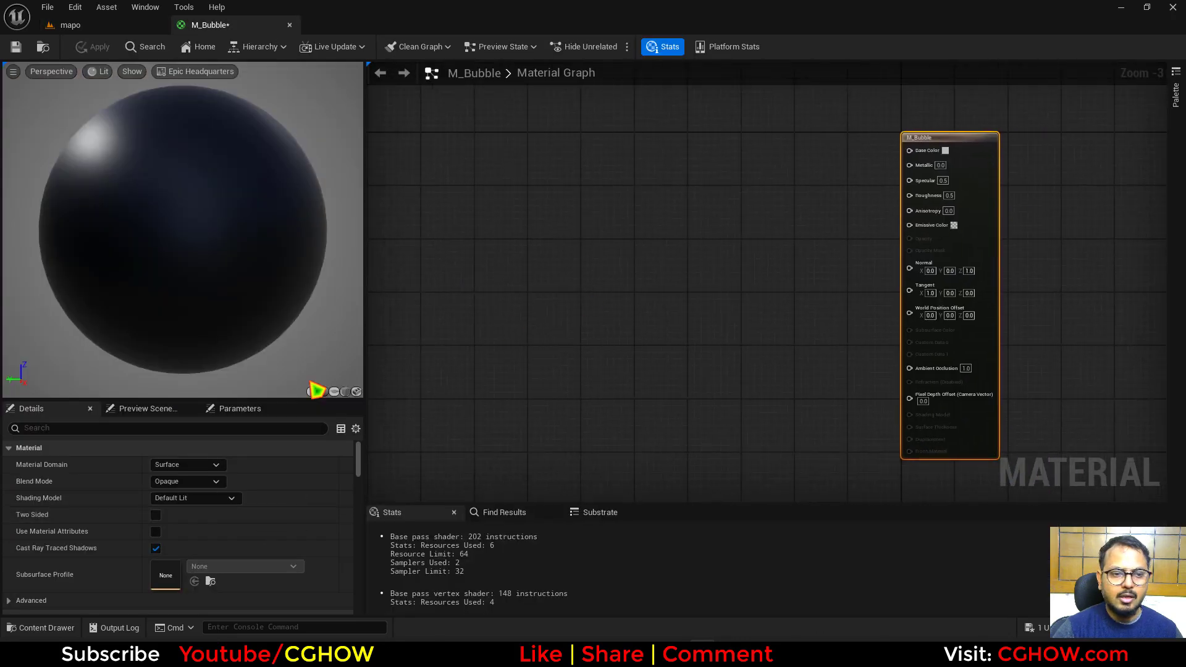
left_click(198, 481)
left_click(203, 518)
left_click(206, 500)
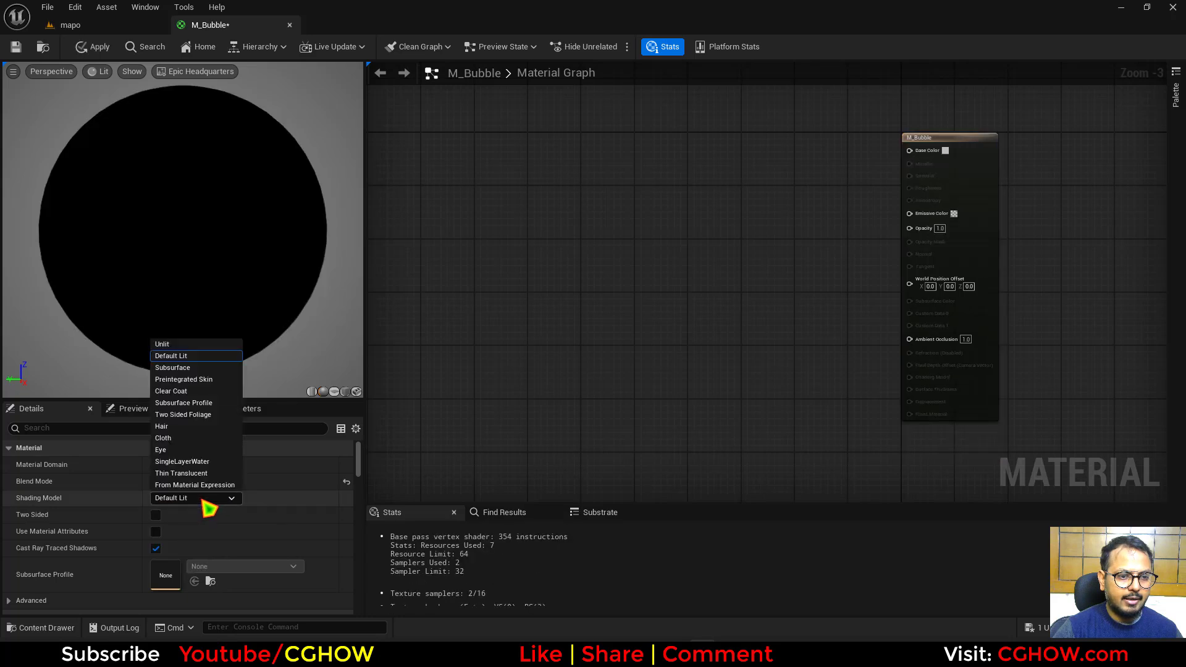
left_click(168, 497)
scroll(158, 541, "down", 5)
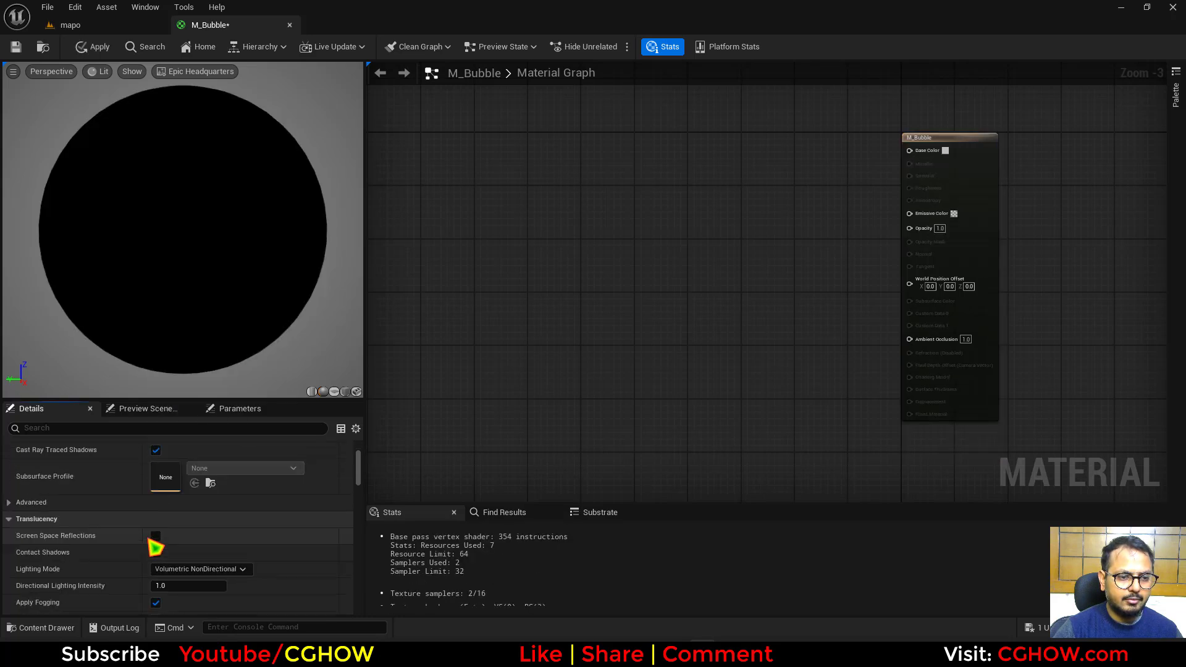
left_click(191, 490)
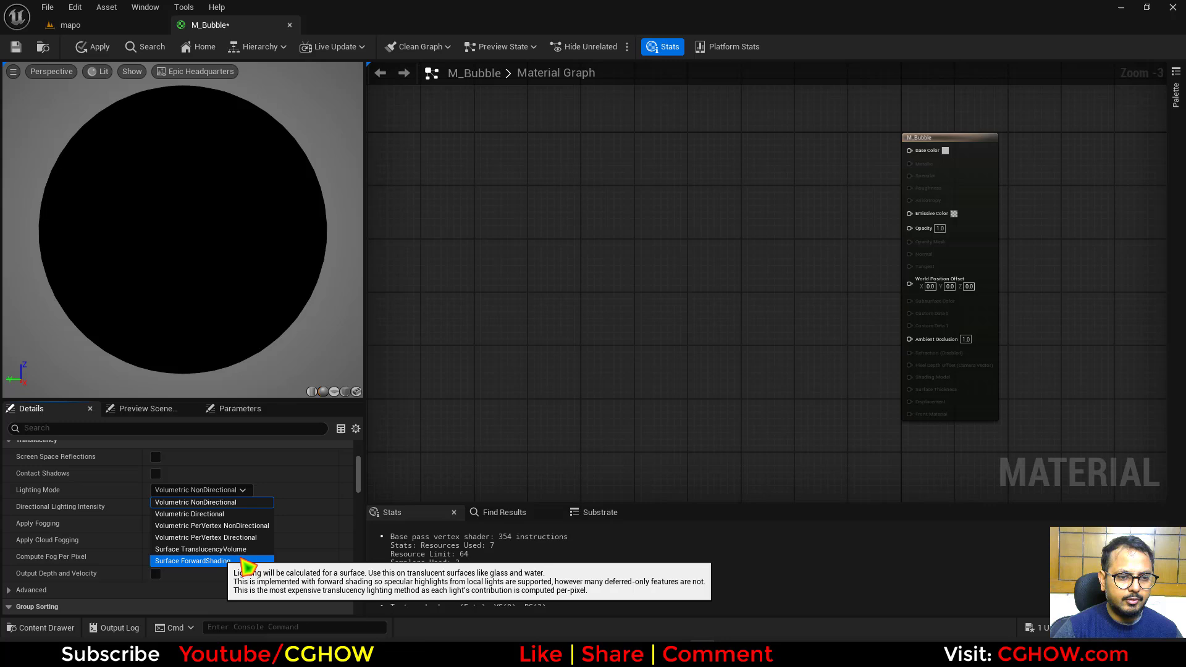
left_click(236, 550)
- Add a Fresnel node to the material graph, preview it and set its exponent to 1
scroll(710, 268, "up", 3)
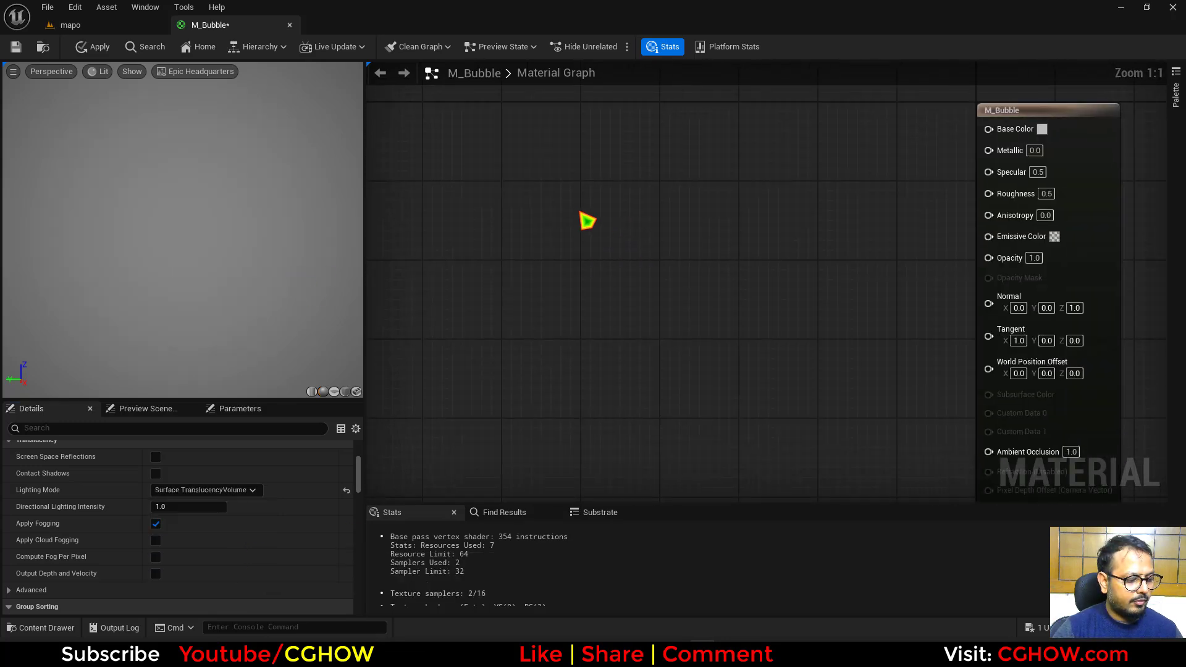
right_click(584, 220)
type("fre")
left_click(598, 340)
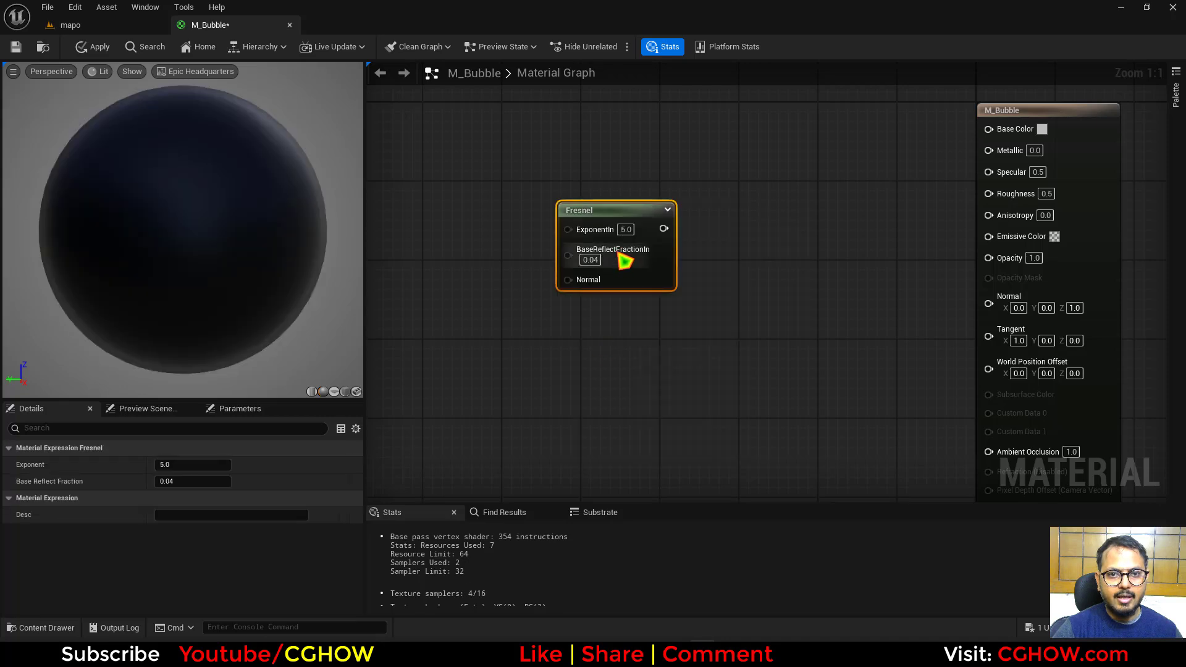
key("space")
left_click_drag(619, 246, 563, 313)
type("1")
key("Return")
- Add a Constant3Vector node above the Fresnel and make it pure red by setting R to 1
right_click_drag(533, 211, 554, 281)
left_click(508, 215)
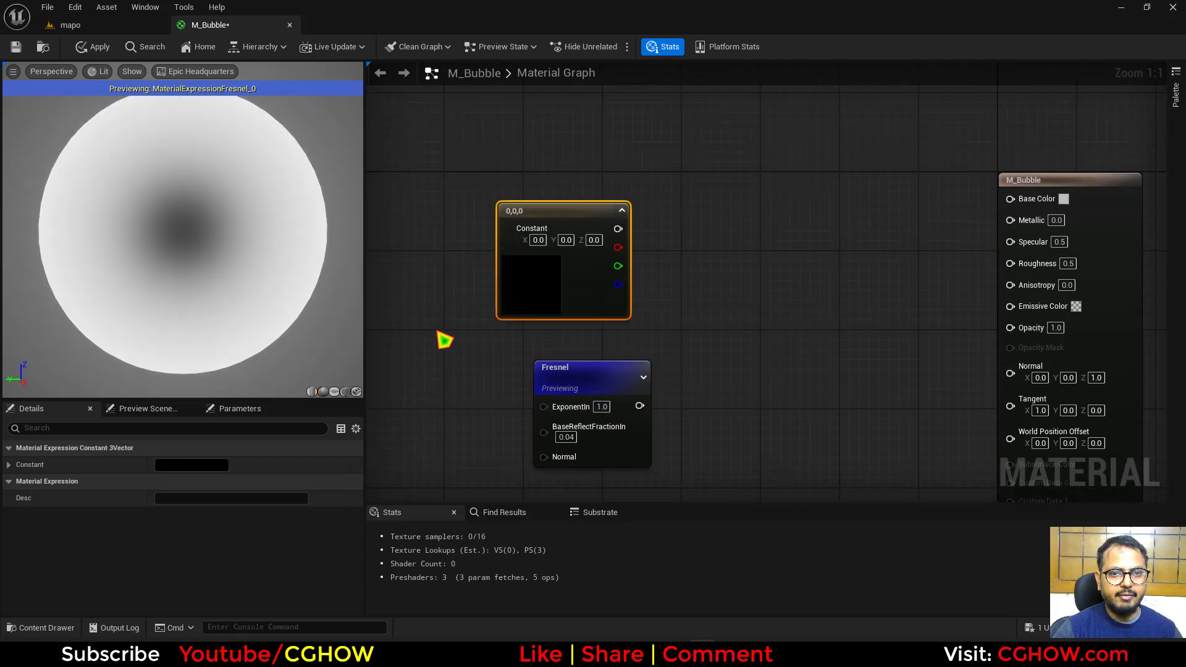
left_click(8, 465)
left_click(167, 482)
type("1")
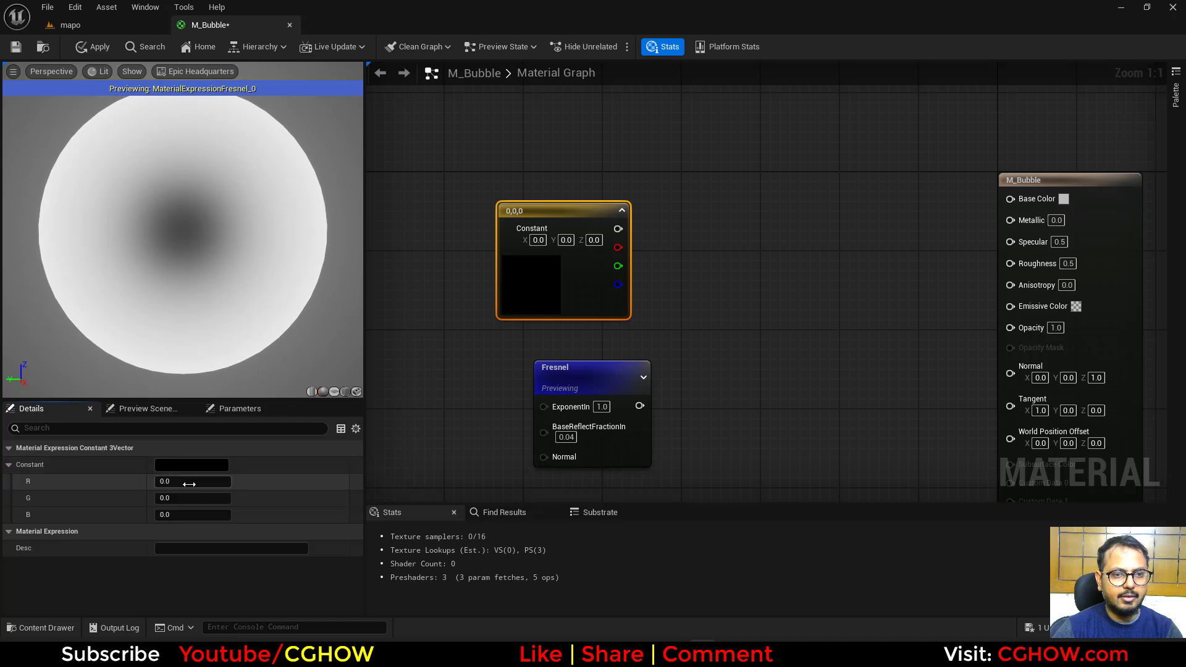
key("Return")
left_click_drag(578, 296, 534, 294)
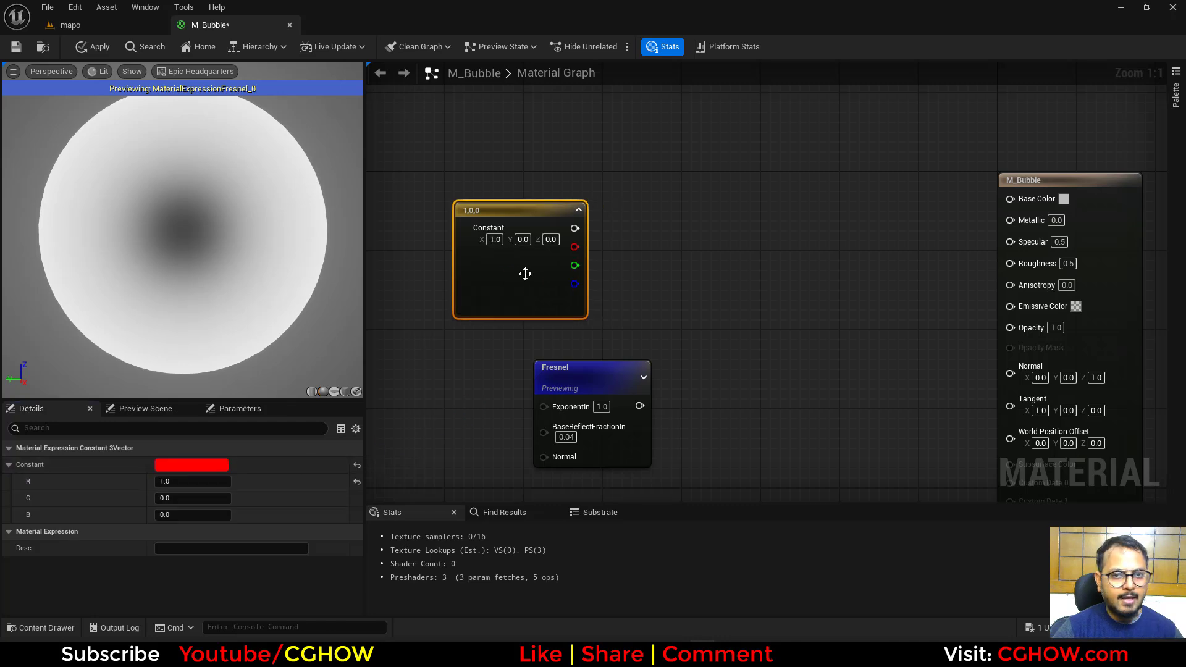
- Add a HueShift node, connect the red constant to its Texture input and preview the result
right_click(627, 204)
left_click(672, 259)
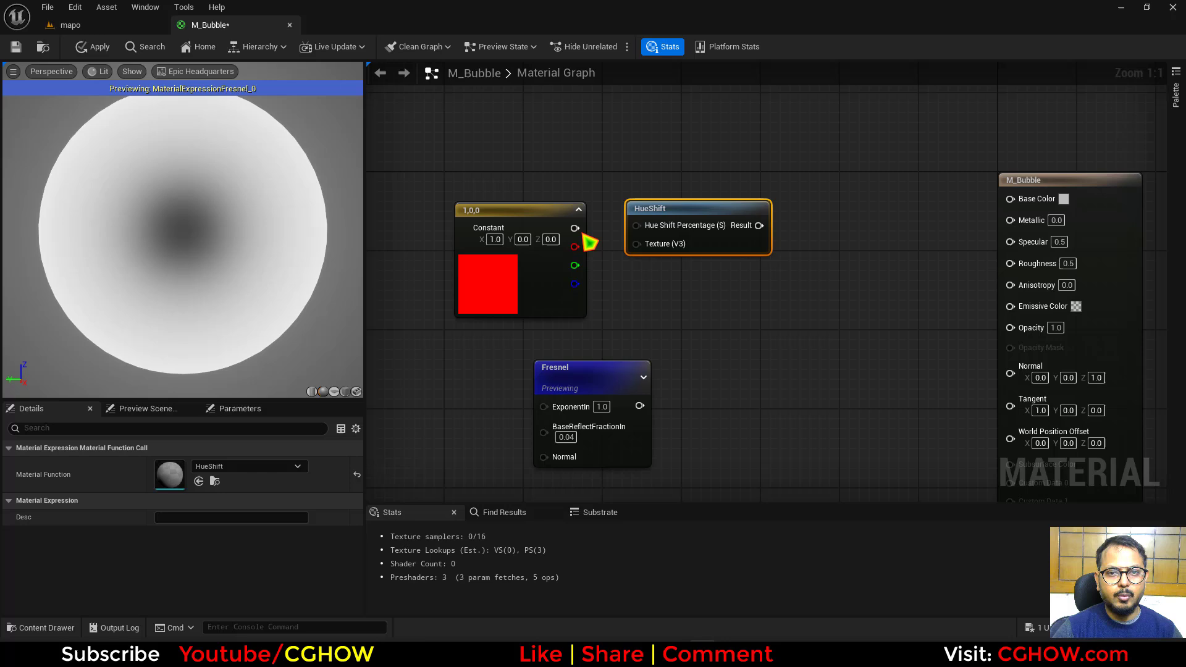
left_click_drag(575, 228, 653, 264)
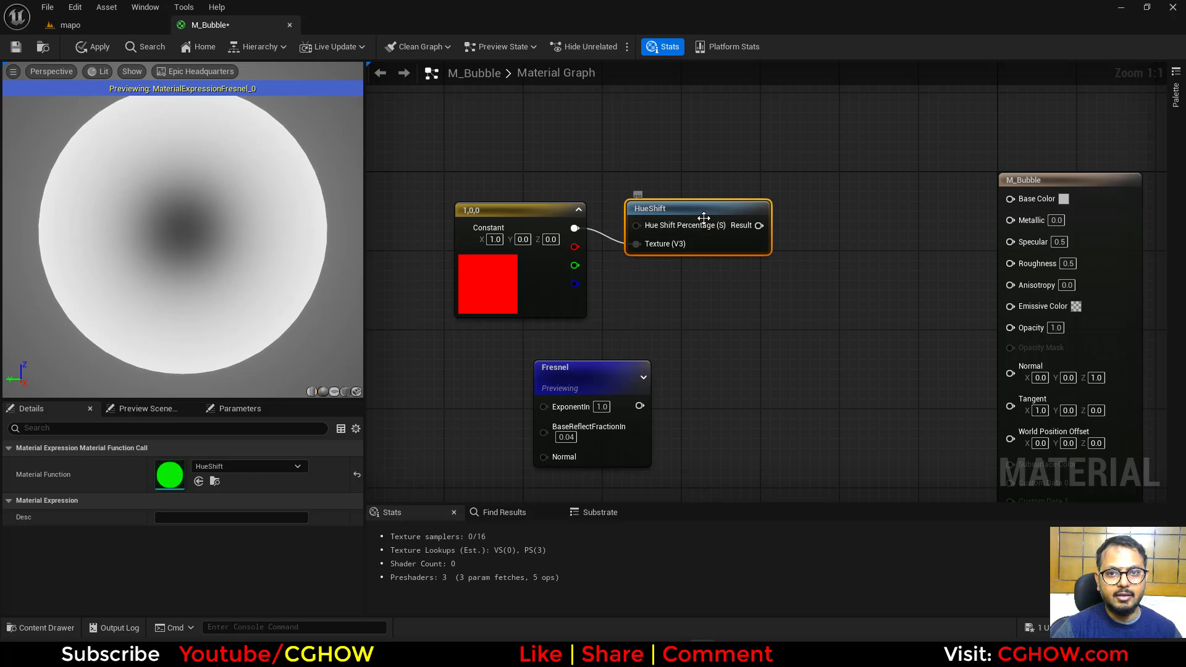
key("space")
left_click_drag(512, 287, 462, 315)
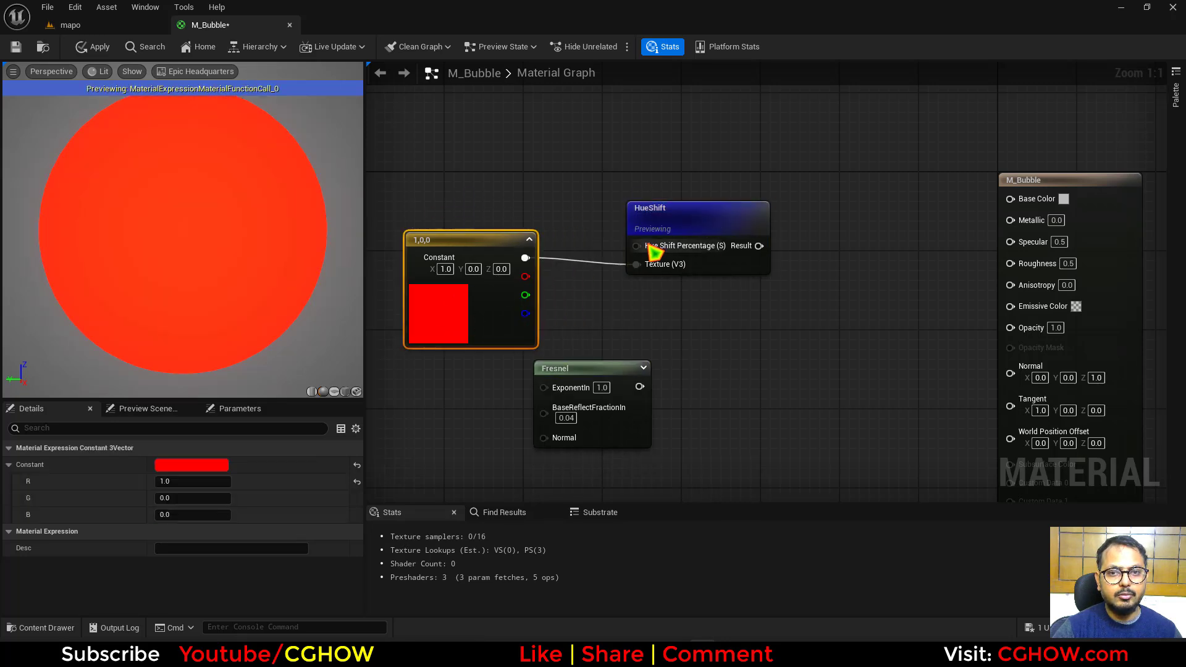
- Connect the Fresnel output to the Hue Shift Percentage input and preview the HueShift node
left_click_drag(644, 246, 650, 349)
left_click_drag(650, 397, 542, 441)
left_click(728, 237)
key("space")
key("space")
- Connect Fresnel to the material's Opacity and the HueShift result to Base Color, and stop previewing HueShift
right_click_drag(543, 440, 528, 369)
key("ctrl+d")
key("Delete")
left_click_drag(535, 335, 996, 255)
left_click_drag(745, 175, 996, 127)
right_click(654, 150)
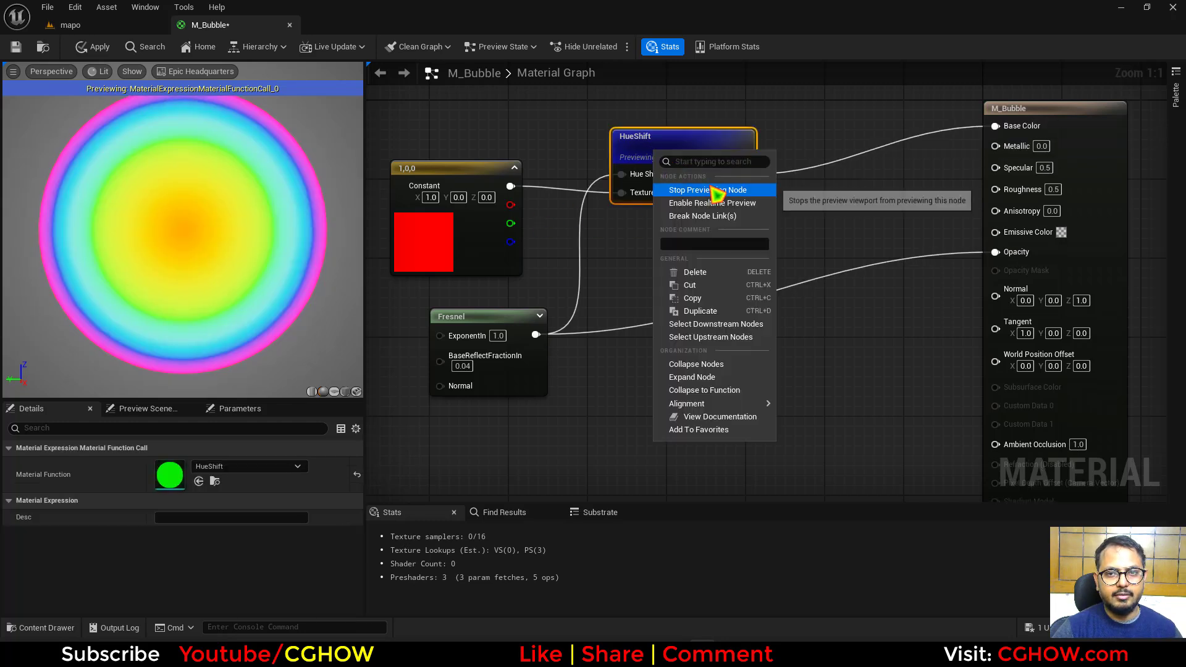
left_click(715, 193)
- Set the material's Roughness to 0 and Specular to 1
right_click_drag(683, 267, 711, 320)
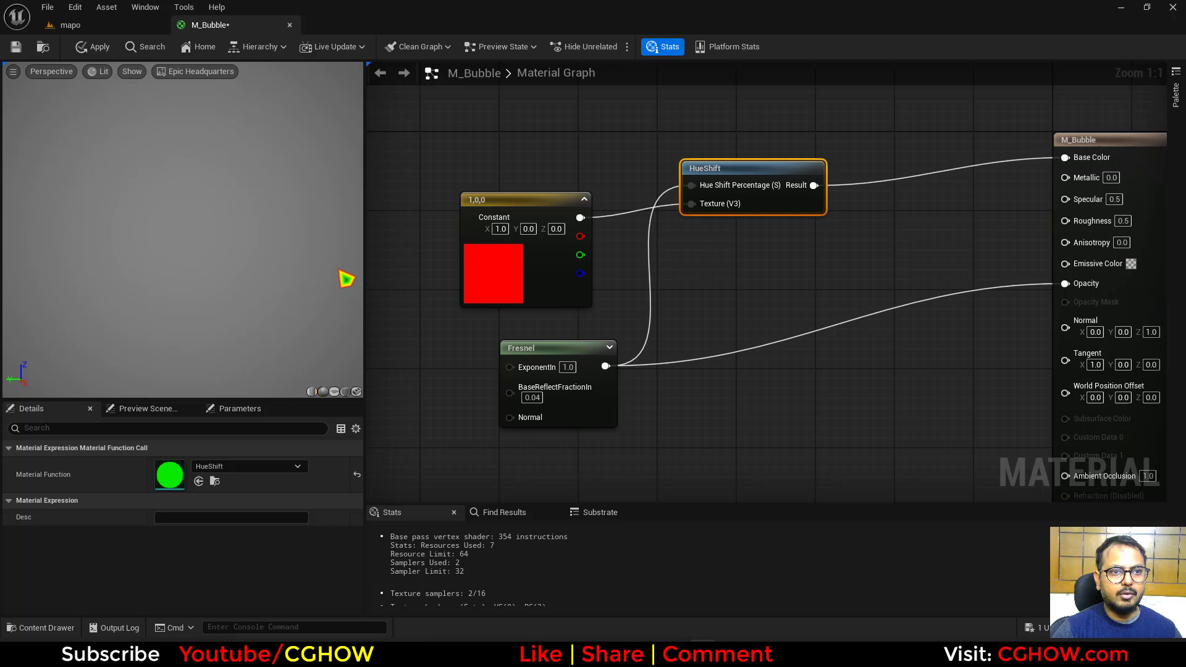
right_click_drag(609, 298, 503, 299)
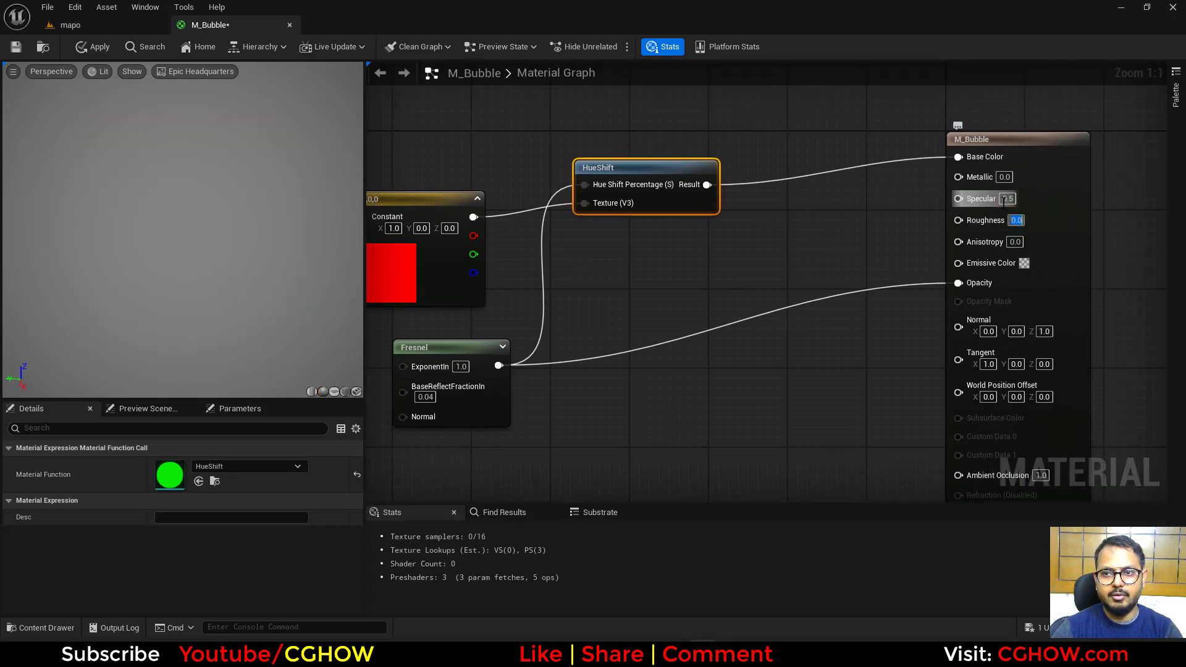
left_click(1002, 197)
type("1")
key("Return")
- Route the HueShift result through a new Multiply node with B set to 0.2 into Emissive Color
right_click_drag(808, 355, 868, 356)
right_click_drag(451, 307, 522, 318)
right_click_drag(818, 261, 613, 262)
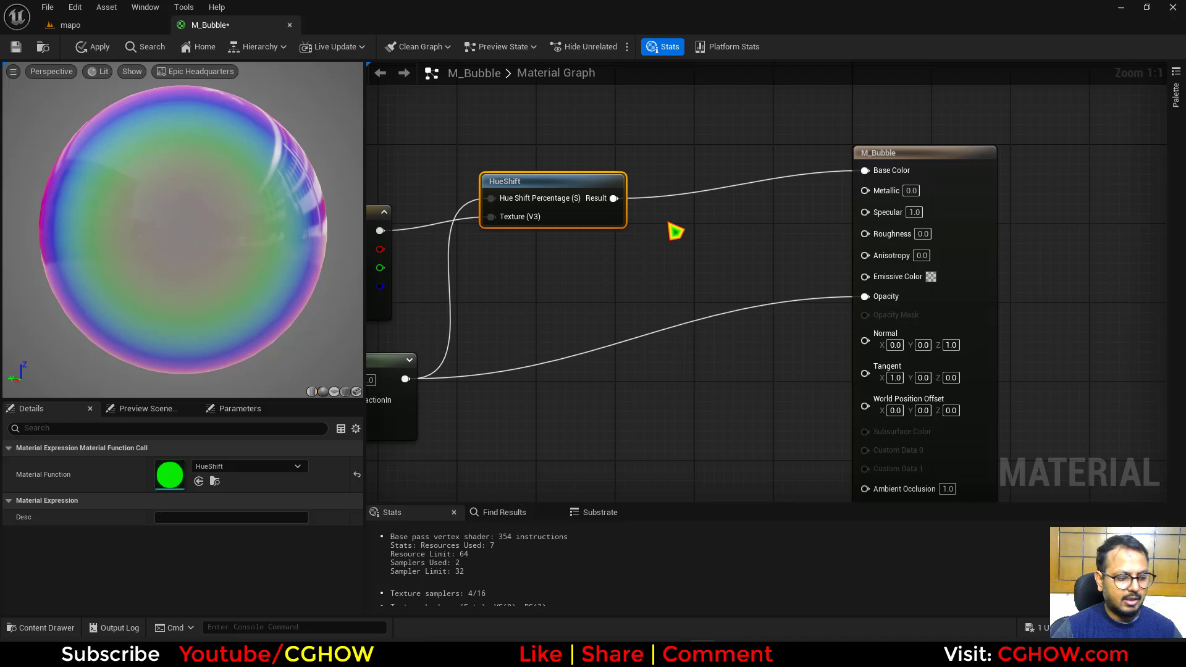
left_click(673, 221)
left_click(692, 221)
left_click_drag(614, 198, 865, 275)
type("0.2")
- Change the red constant's colour to bright green, about R 0.028, G 1, B 0
right_click_drag(592, 319, 869, 312)
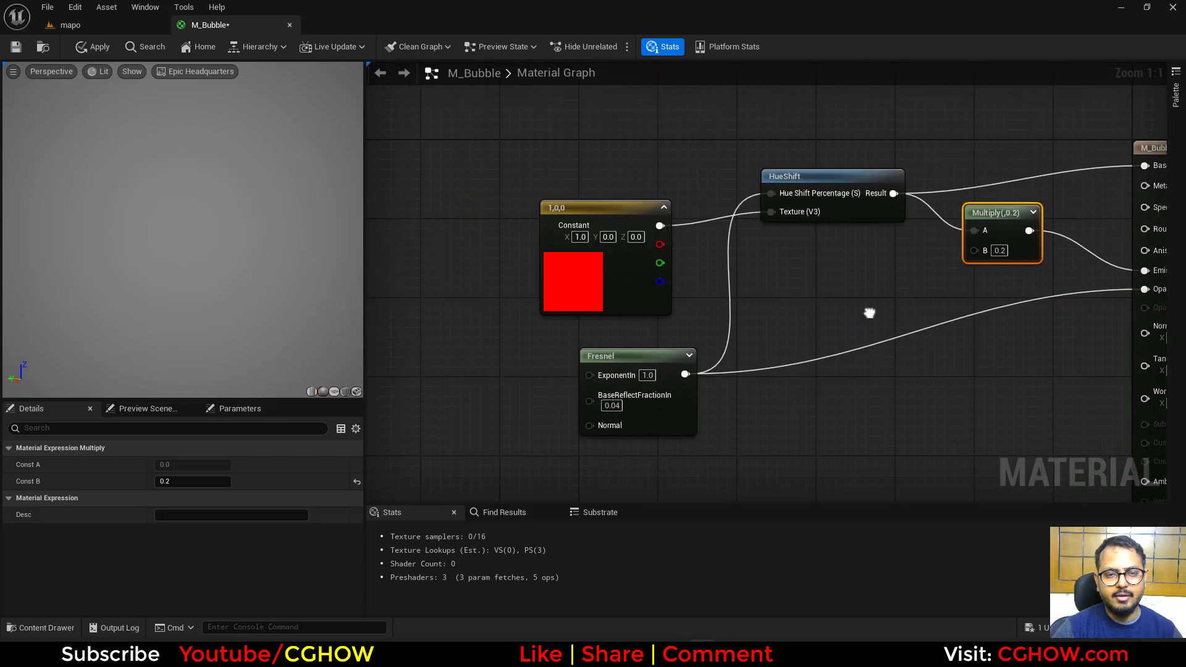
left_click(570, 281)
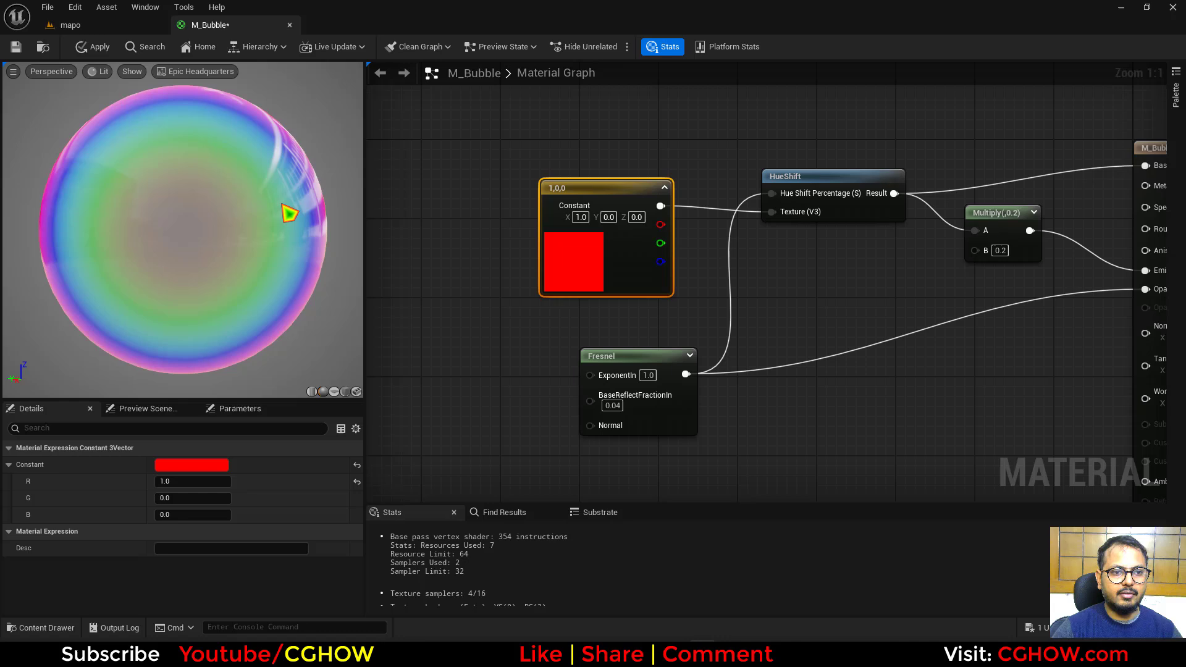
right_click_drag(489, 308, 595, 289)
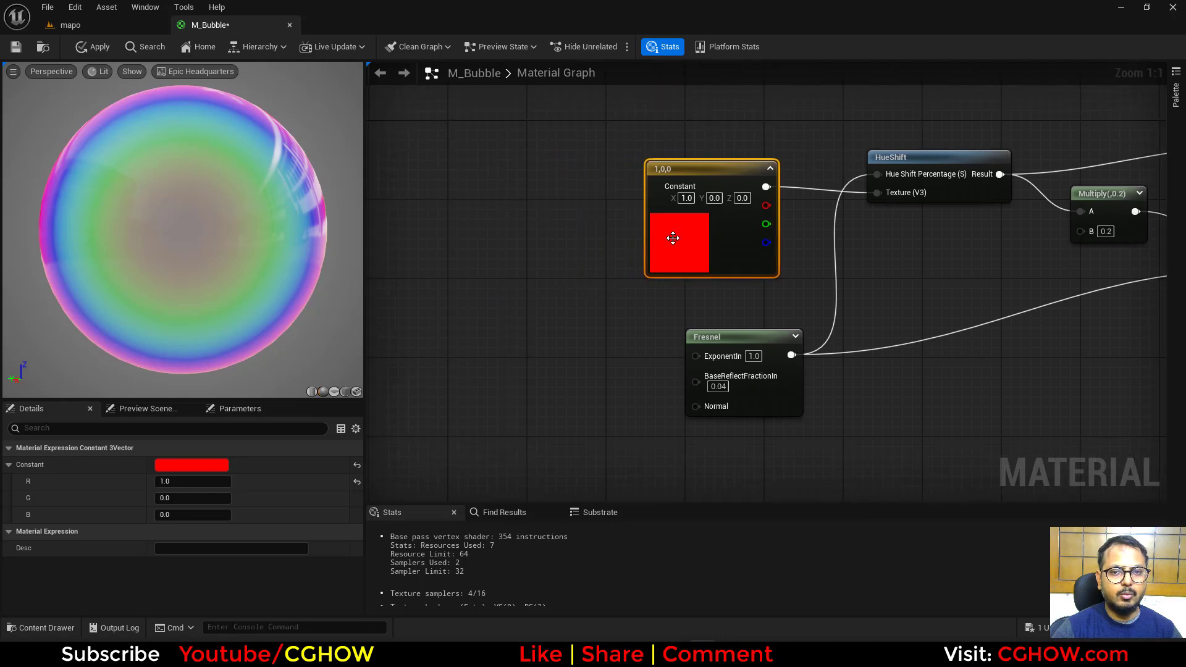
double_click(674, 240)
left_click_drag(772, 383, 727, 394)
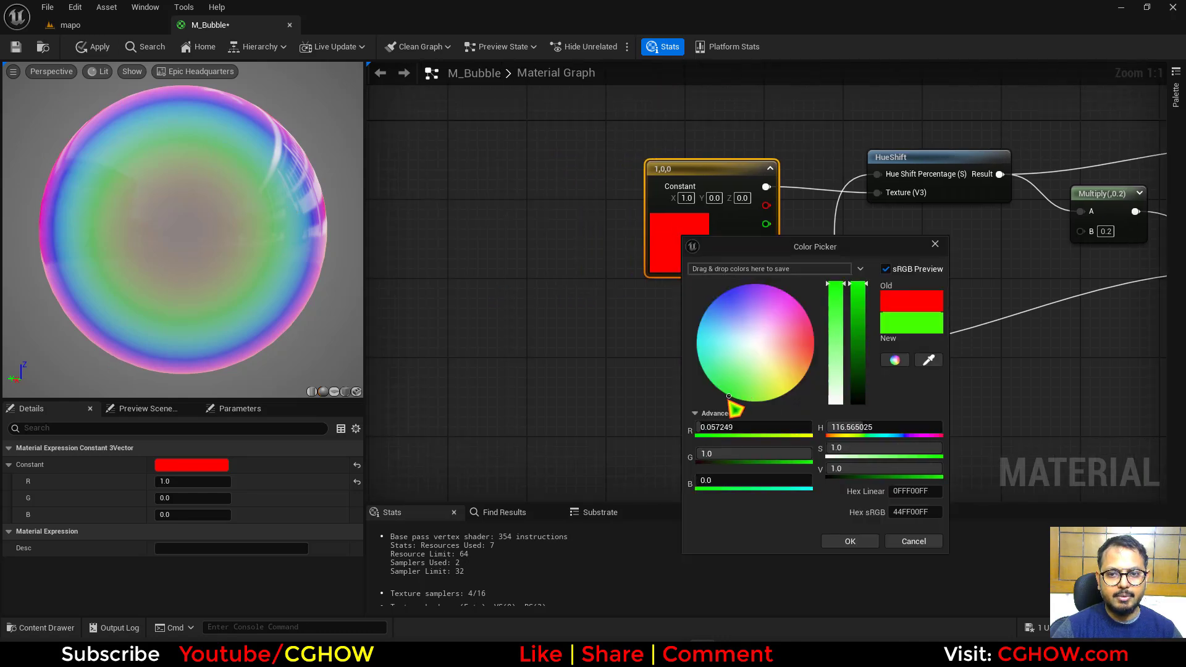
left_click(849, 542)
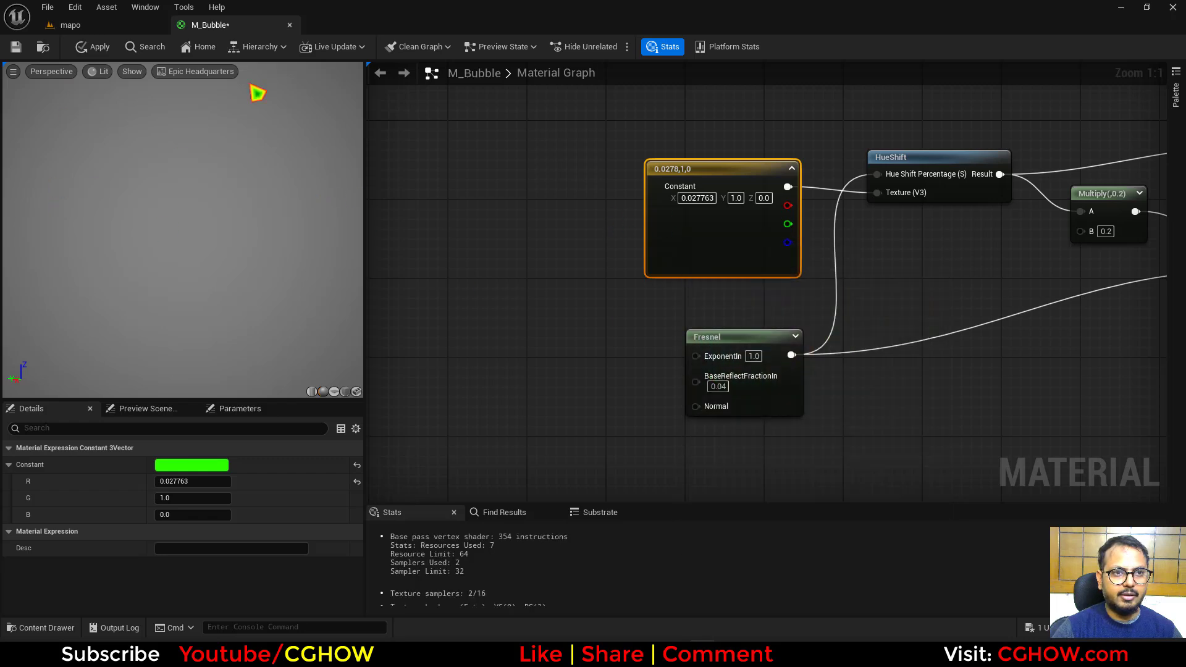
- Add a Texture Sample using the M_Noise_Blur texture and connect its R output to the Fresnel's ExponentIn
right_click_drag(551, 262, 622, 235)
left_click(500, 188)
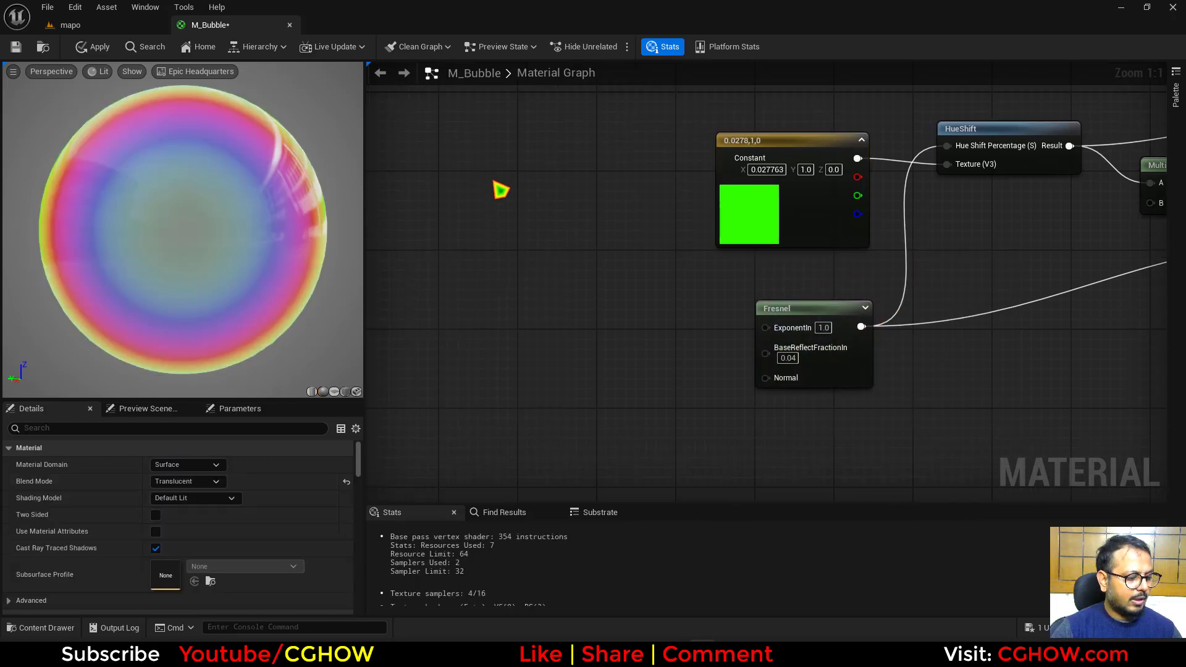
key("t")
left_click(461, 182)
left_click(234, 567)
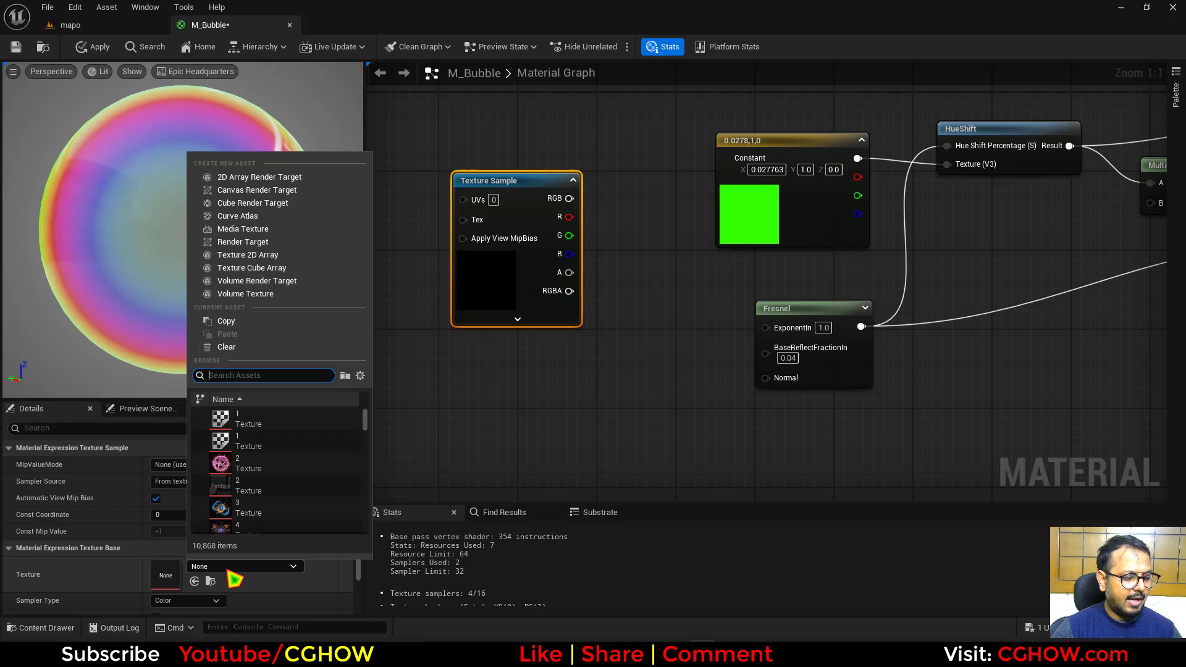
type("noise")
scroll(284, 456, "down", 3)
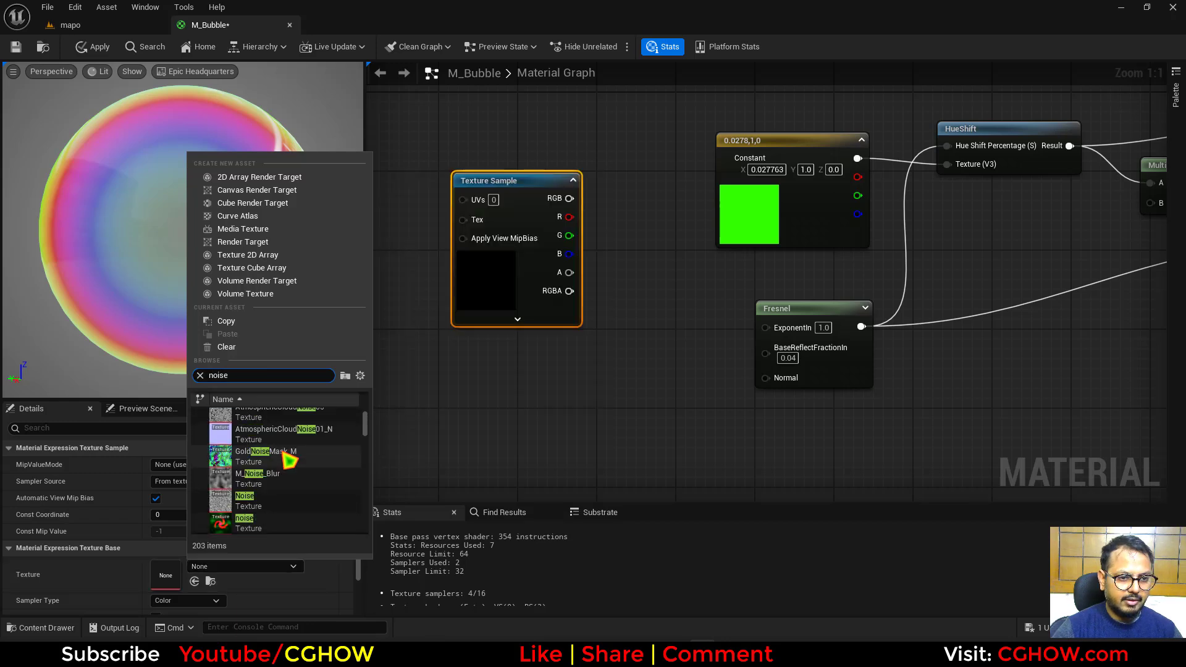
left_click(255, 478)
left_click_drag(567, 216, 764, 331)
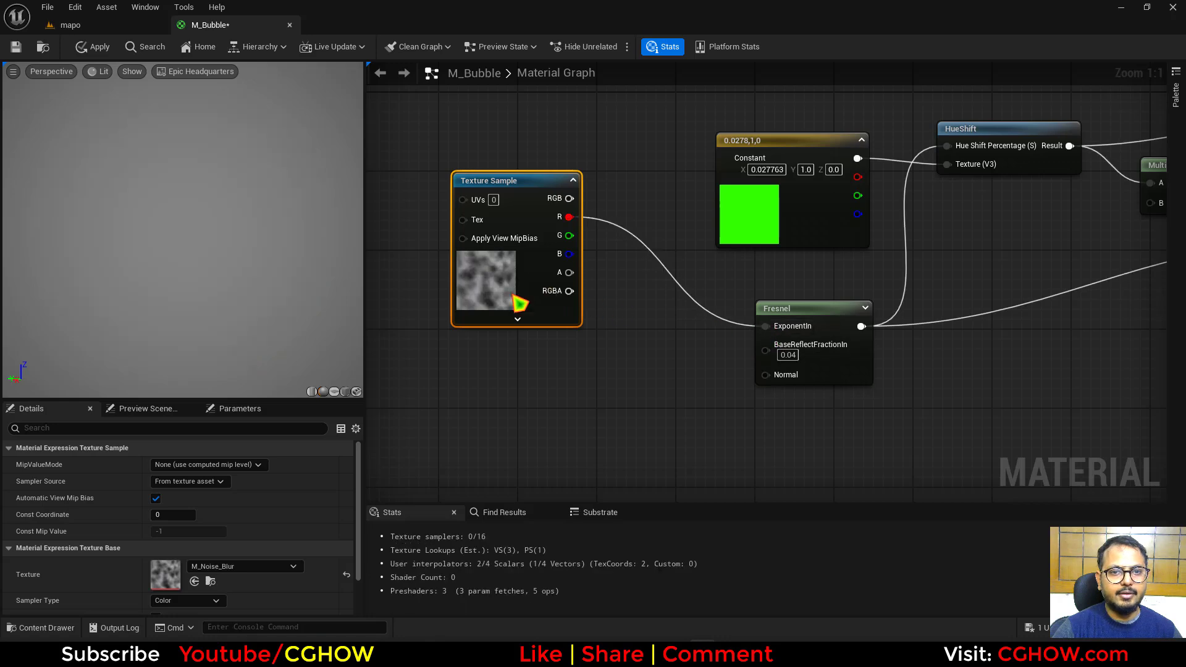
left_click_drag(519, 302, 516, 372)
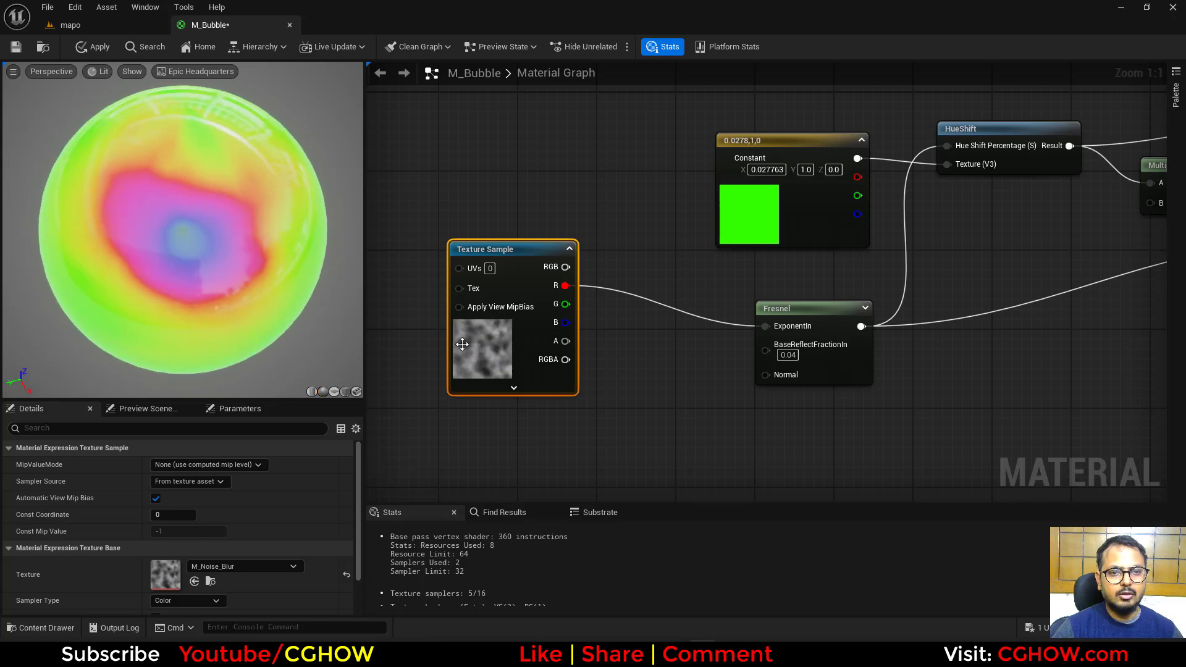
- Duplicate the Fresnel node, connect the copy to Opacity in place of the original and move it closer to the material node
right_click_drag(838, 363, 754, 348)
left_click(779, 359)
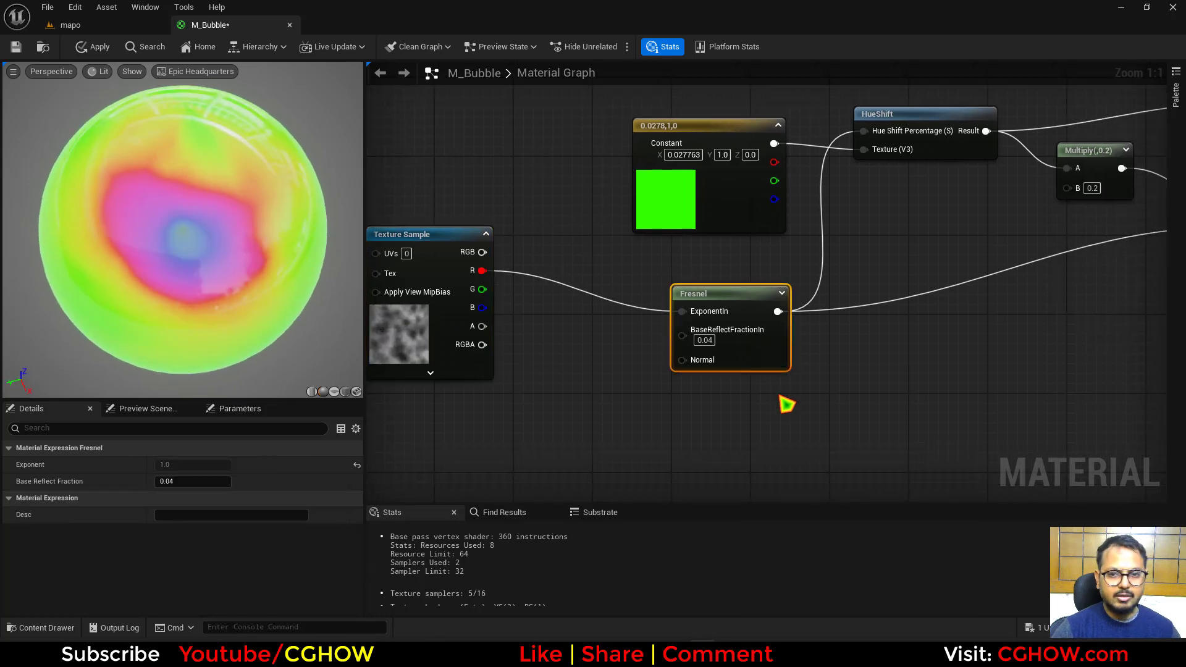
key("ctrl+d")
right_click_drag(875, 381, 729, 388)
left_click_drag(734, 439, 1093, 234)
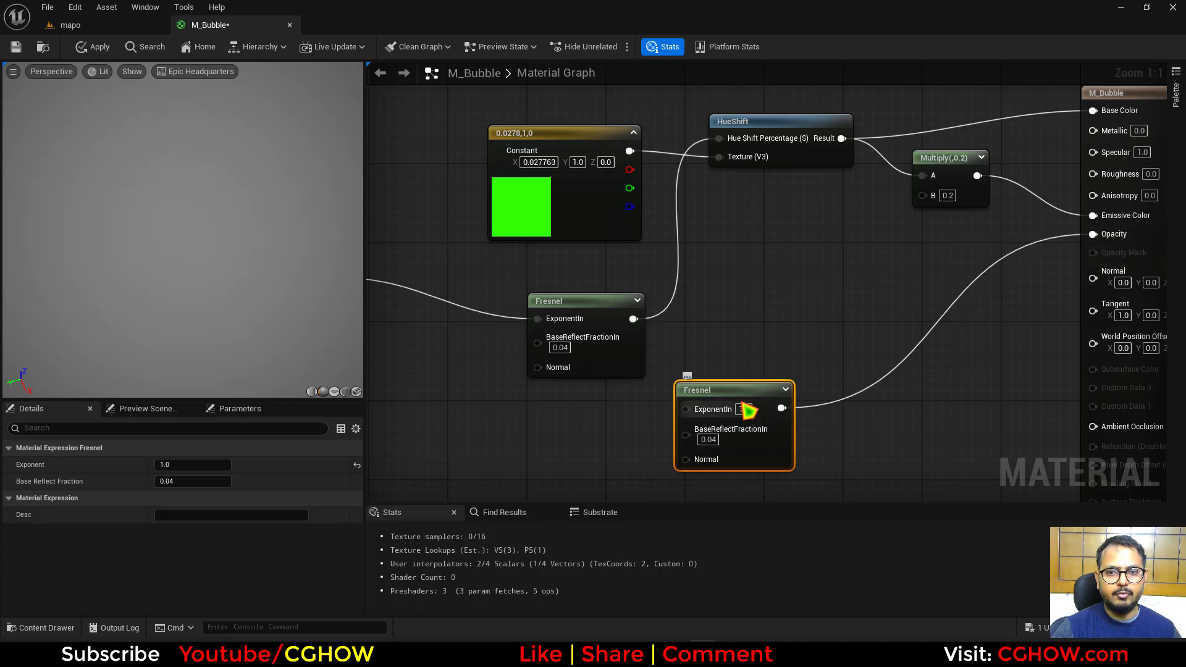
left_click_drag(741, 402, 939, 353)
- Add a Noise node below the Texture Sample
right_click_drag(684, 334, 843, 440)
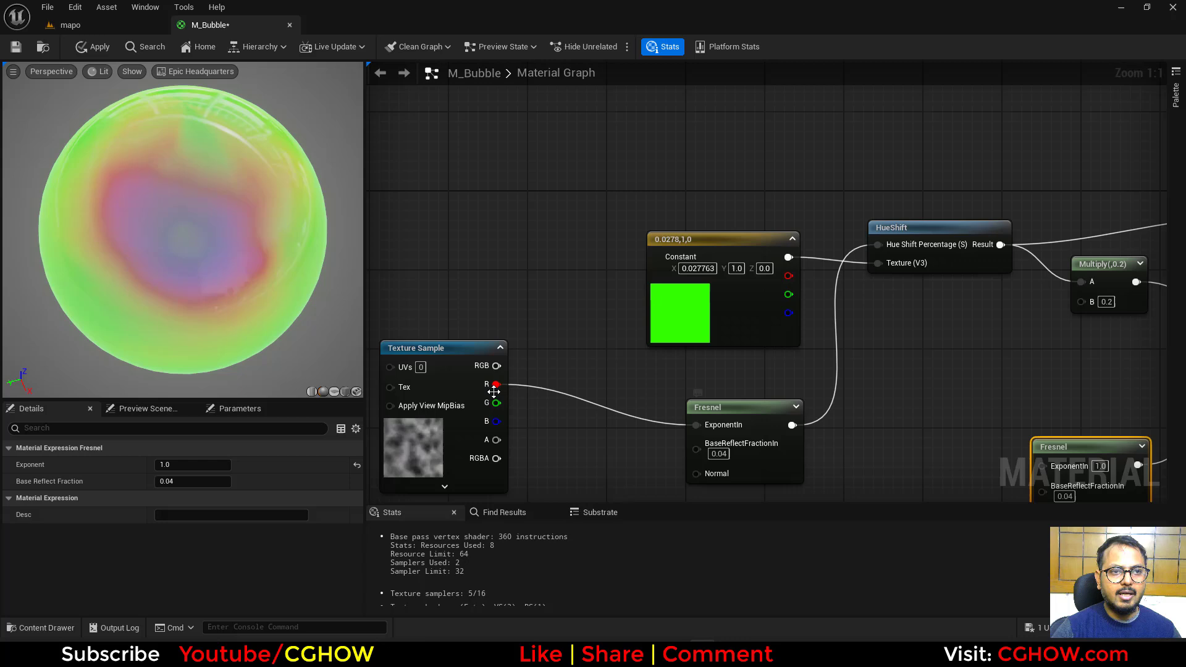
right_click_drag(494, 391, 575, 324)
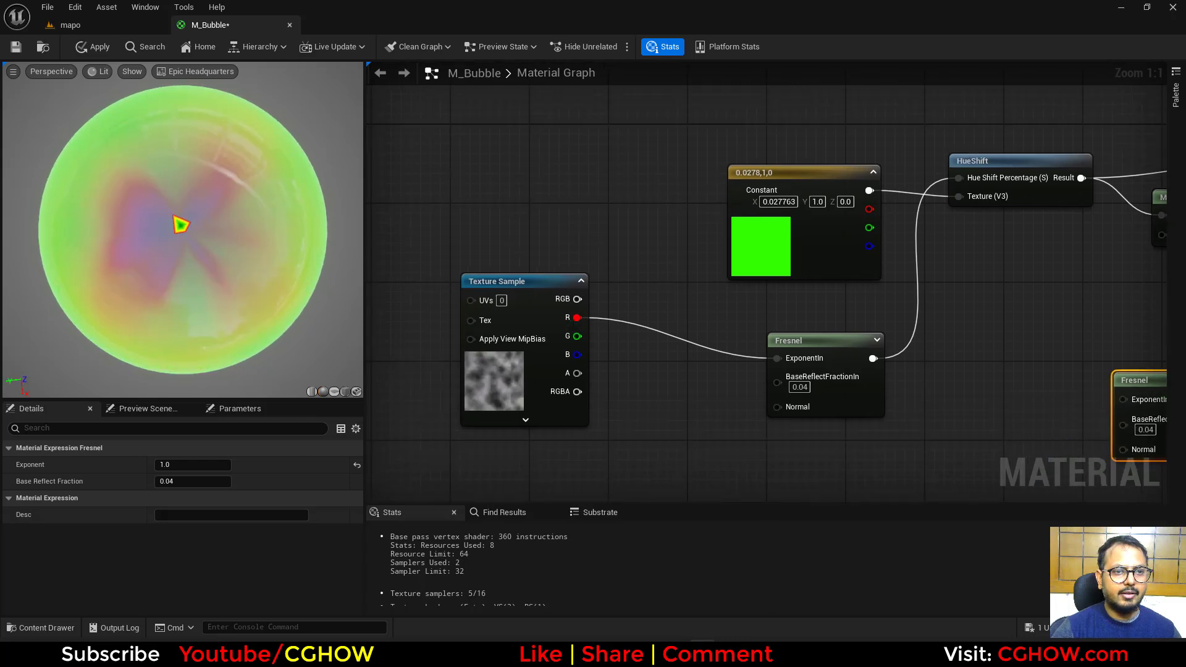
right_click_drag(393, 304, 457, 188)
right_click(538, 355)
type("n")
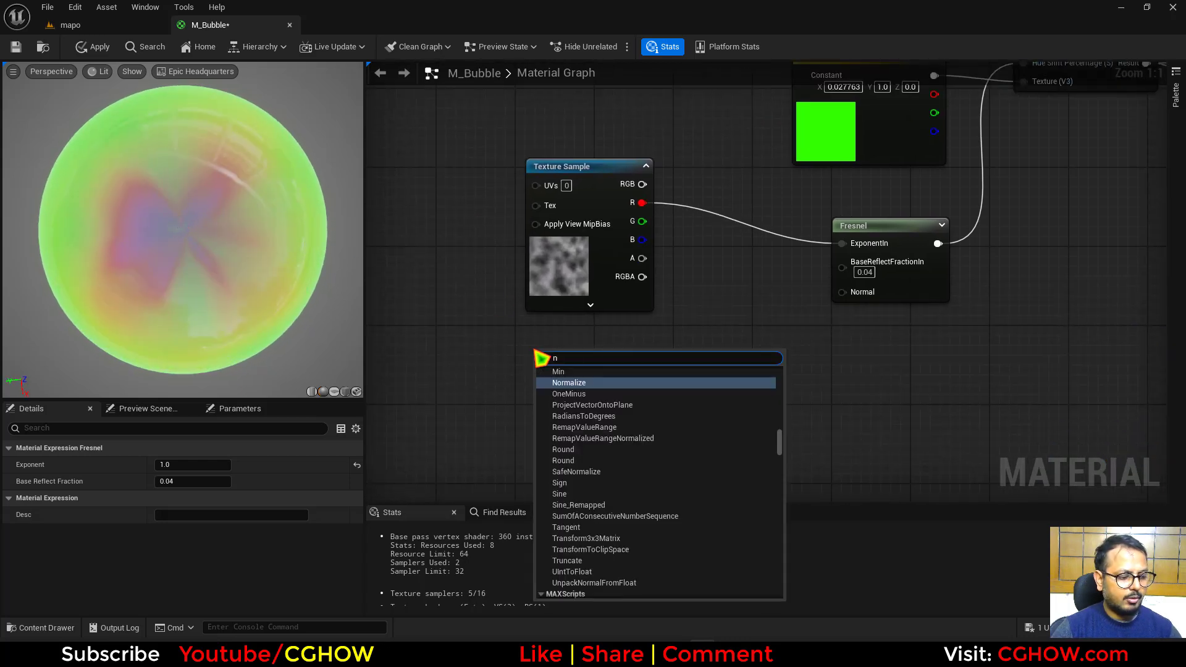
type("oise")
left_click(568, 384)
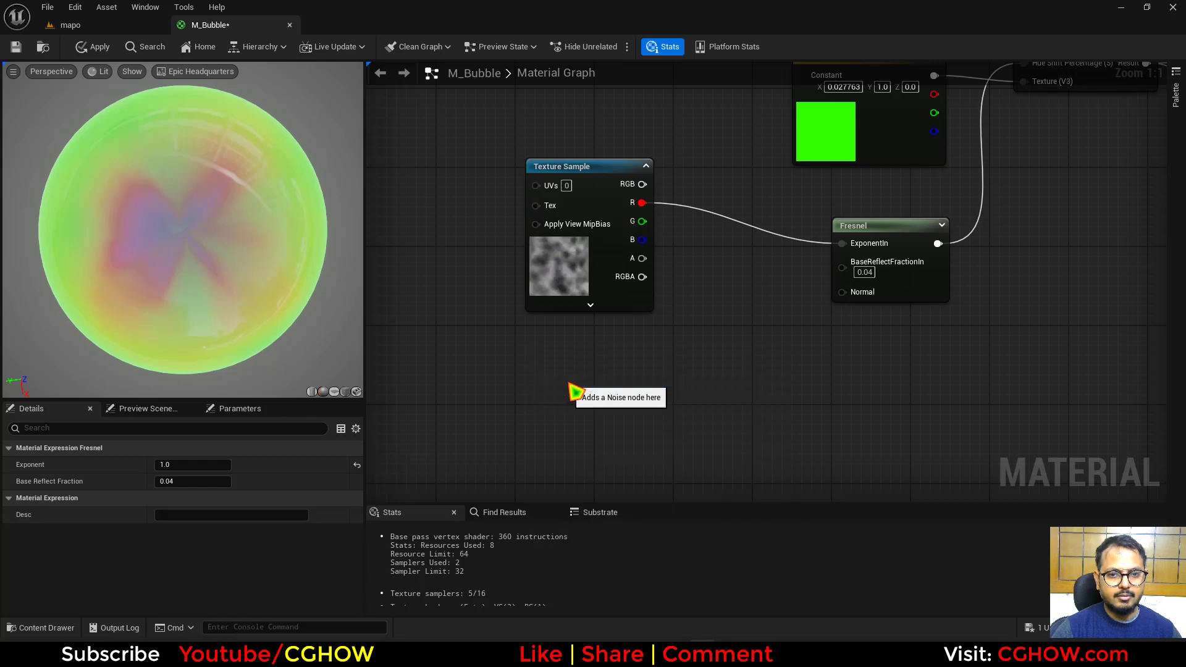
- Preview the Texture Sample node's output on the preview sphere from a wider view
left_click(566, 273)
key("space")
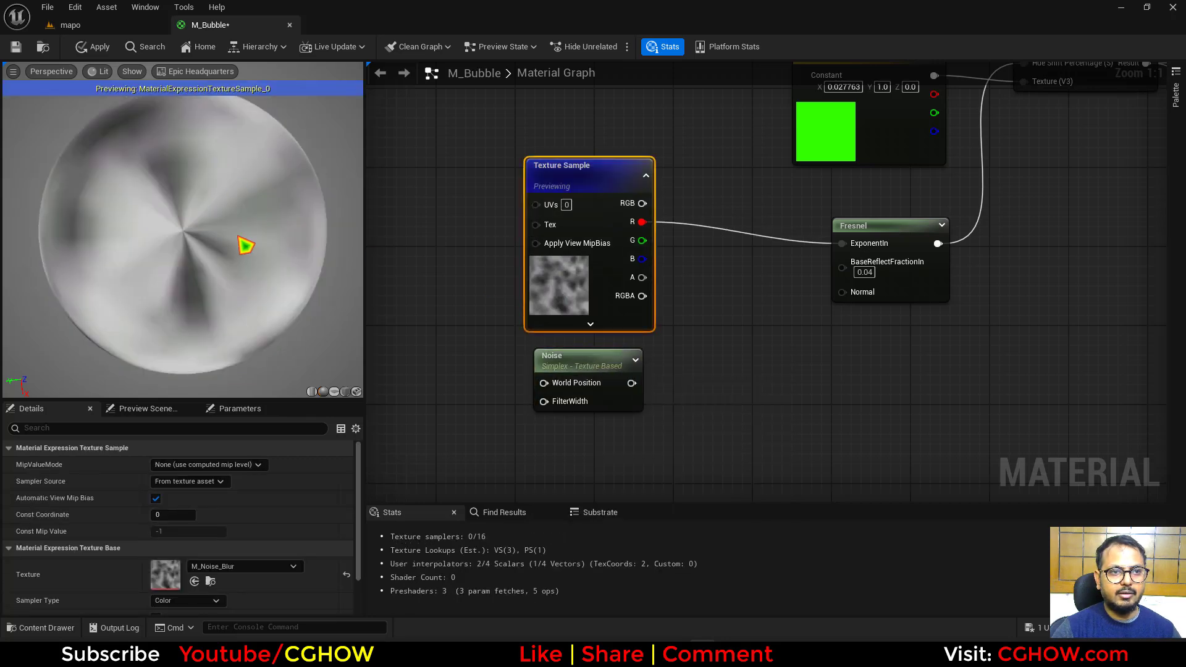
left_click_drag(190, 295, 253, 295)
scroll(191, 295, "down", 3)
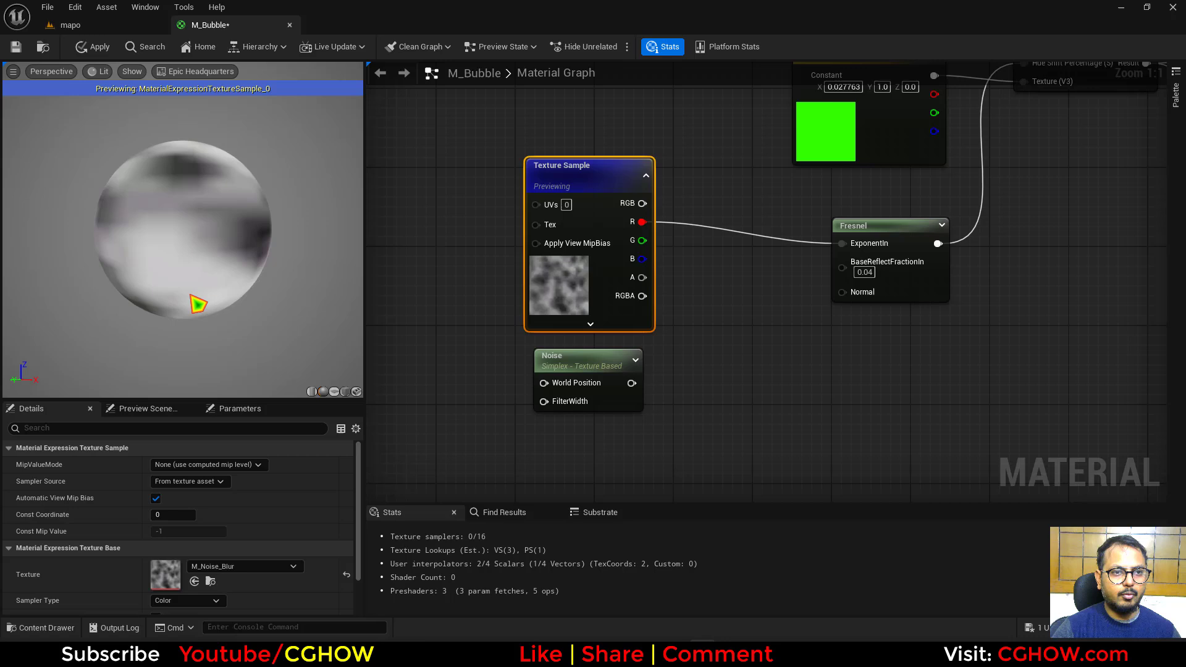
- Preview the Noise node, move it lower in the graph and set its Scale to 0.002
left_click(605, 366)
key("space")
left_click_drag(606, 365, 588, 412)
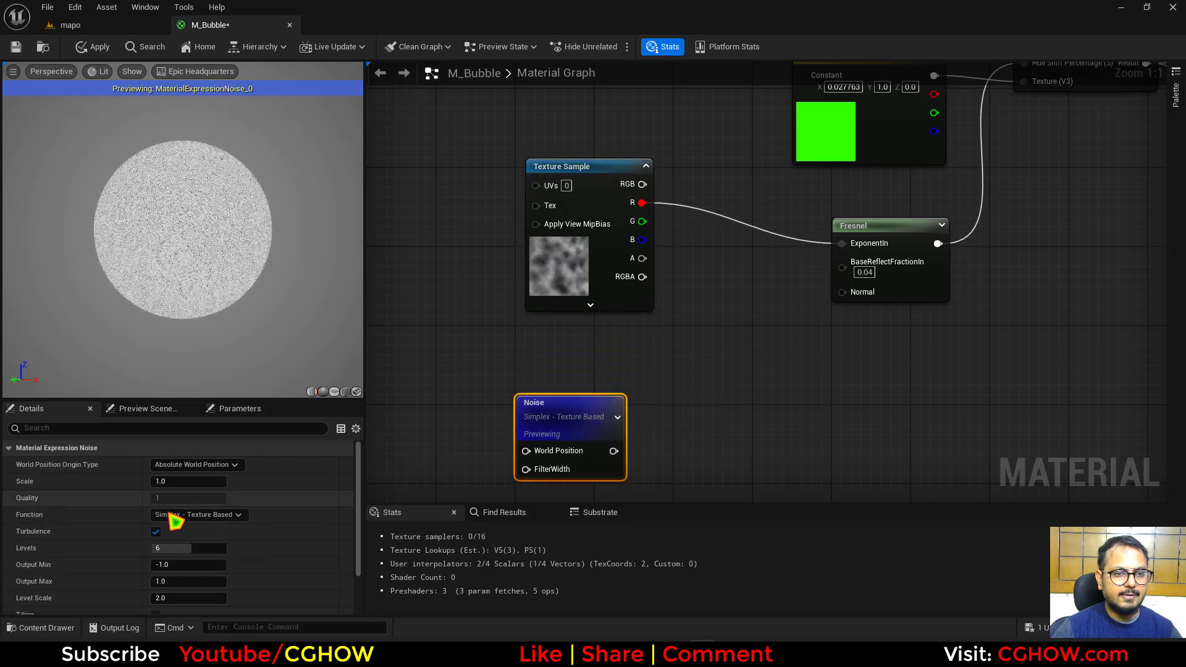
left_click(170, 486)
type("0.002")
key("Return")
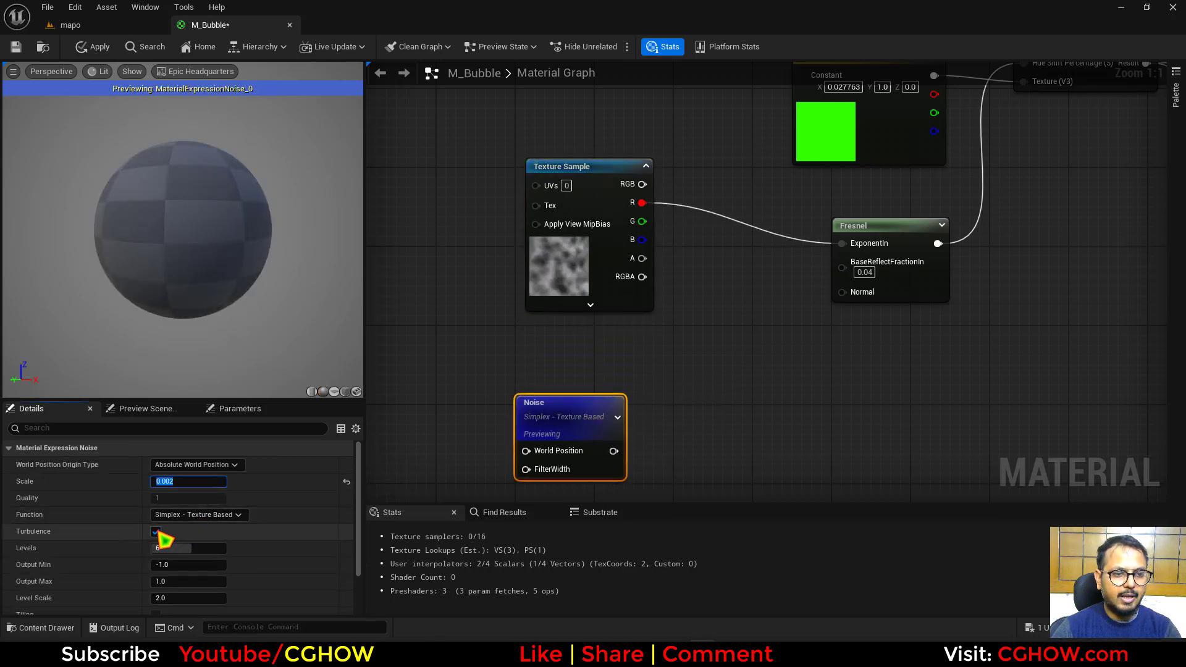
- Turn off Turbulence on the Noise node and set Output Min to 0 and Levels to 2
left_click(156, 532)
left_click(176, 565)
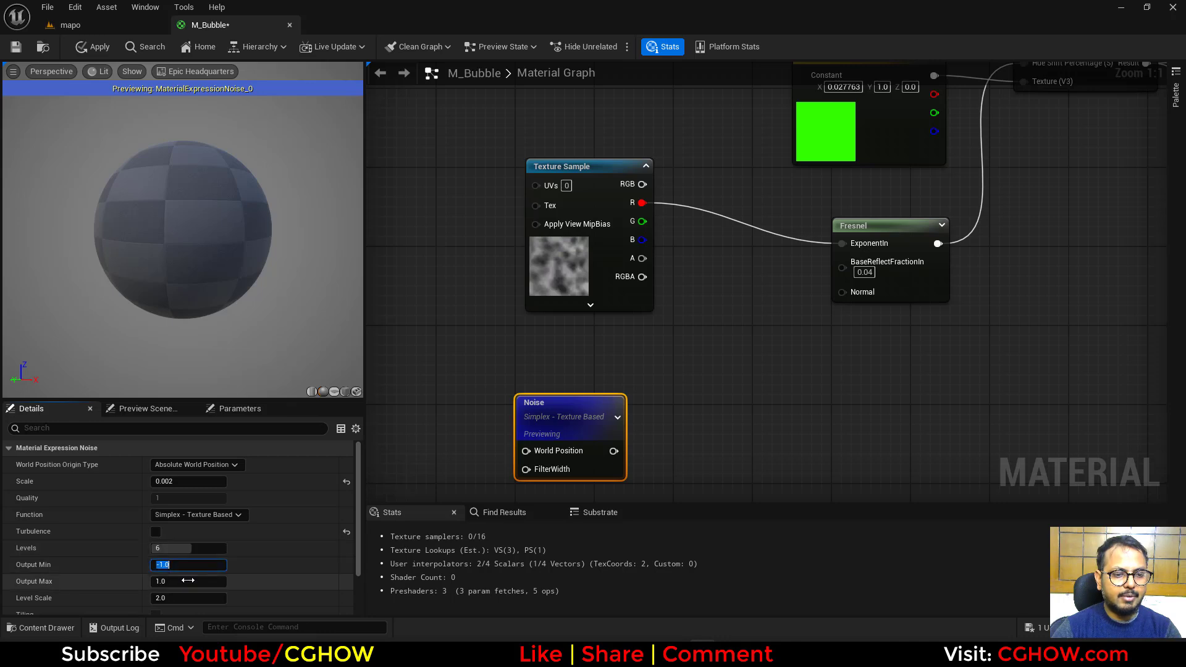
key("Return")
left_click(175, 548)
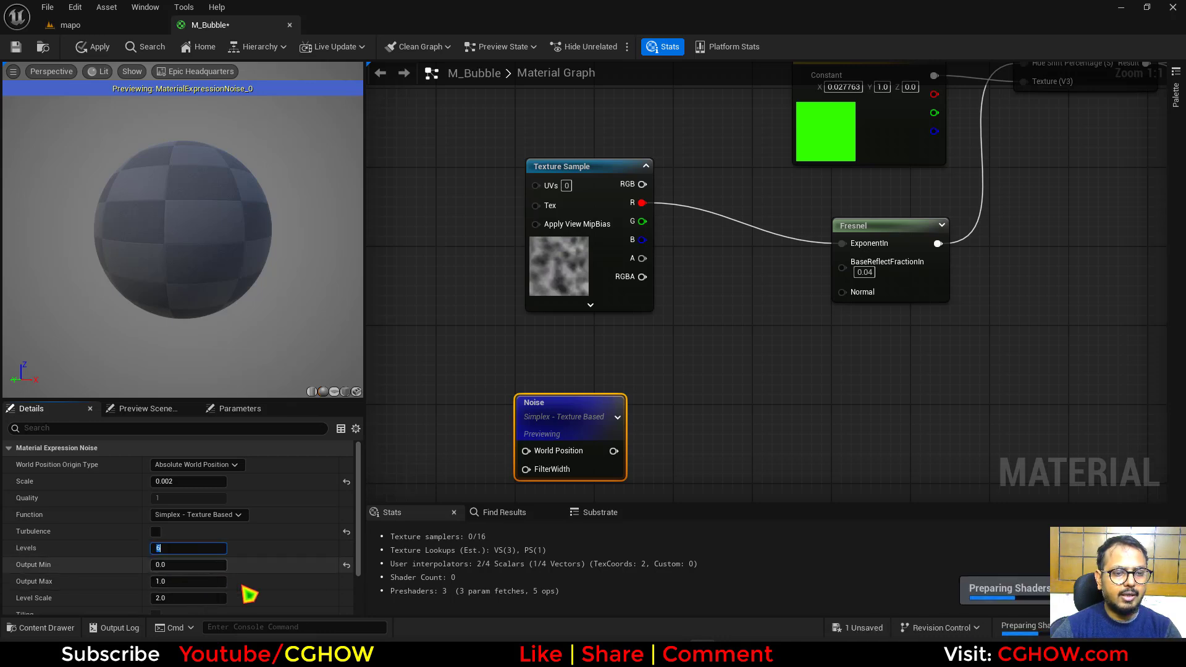
type("2")
key("Return")
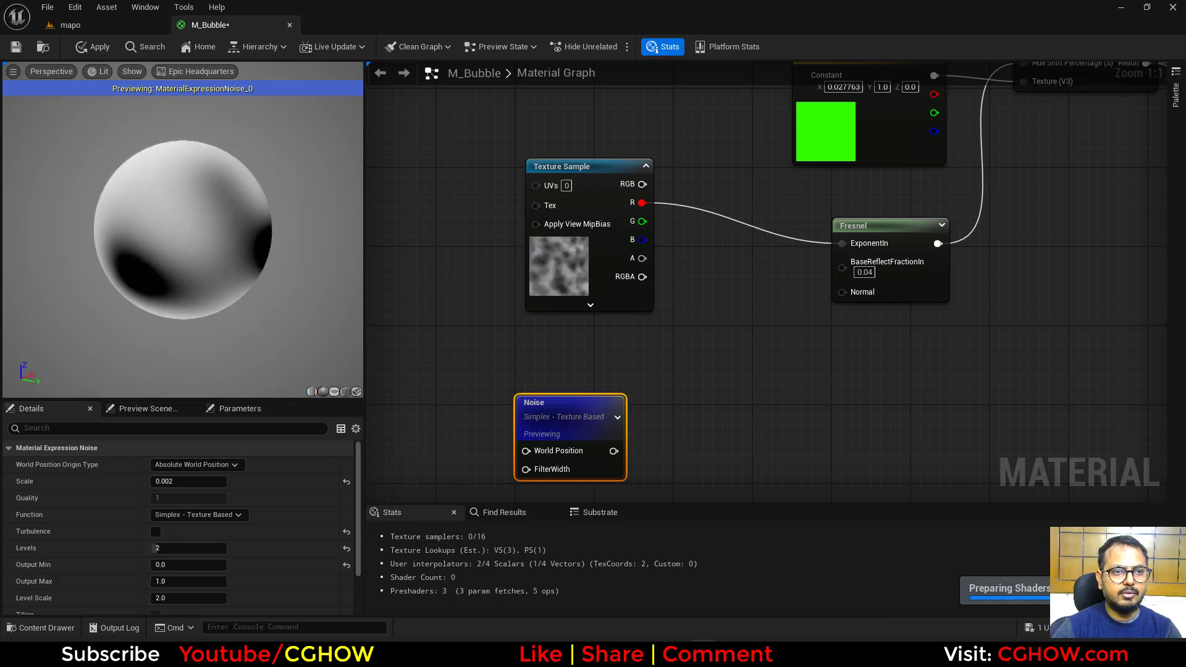
- Set the Noise node's Output Max to 0.2 and Output Min to 0.005
left_click(167, 582)
type(".2")
left_click(172, 566)
type("..005")
key("Return")
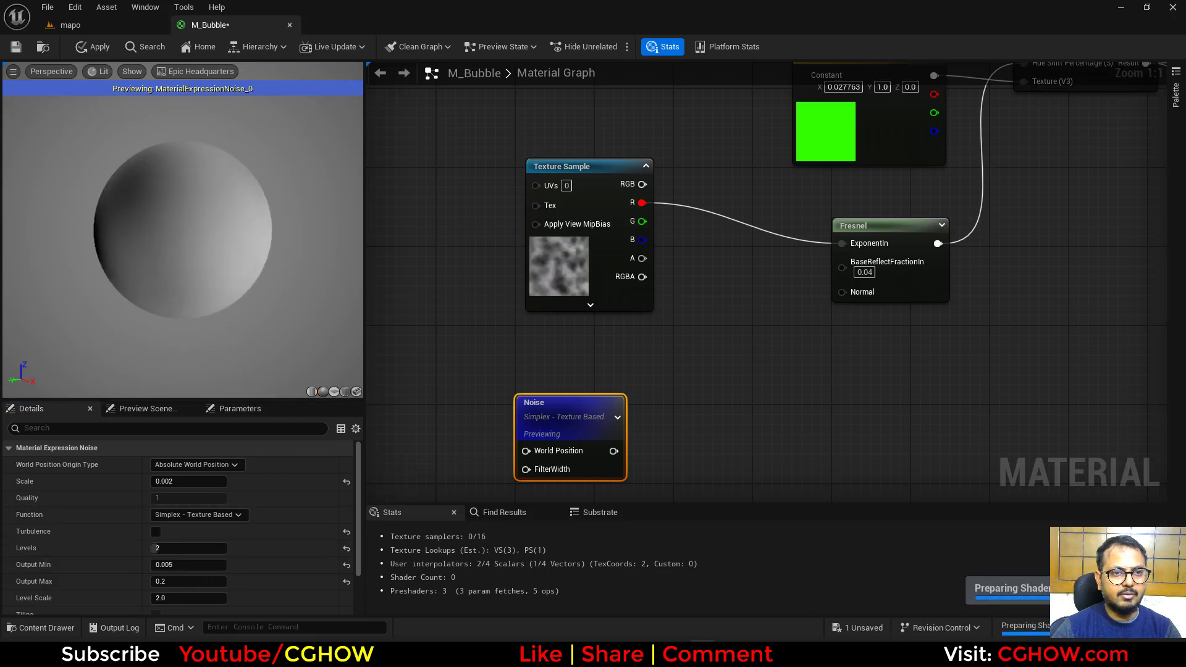
- Pass the Noise output through an R-only Component Mask into the Fresnel's ExponentIn, replacing and removing the Texture Sample
right_click_drag(542, 359, 366, 403)
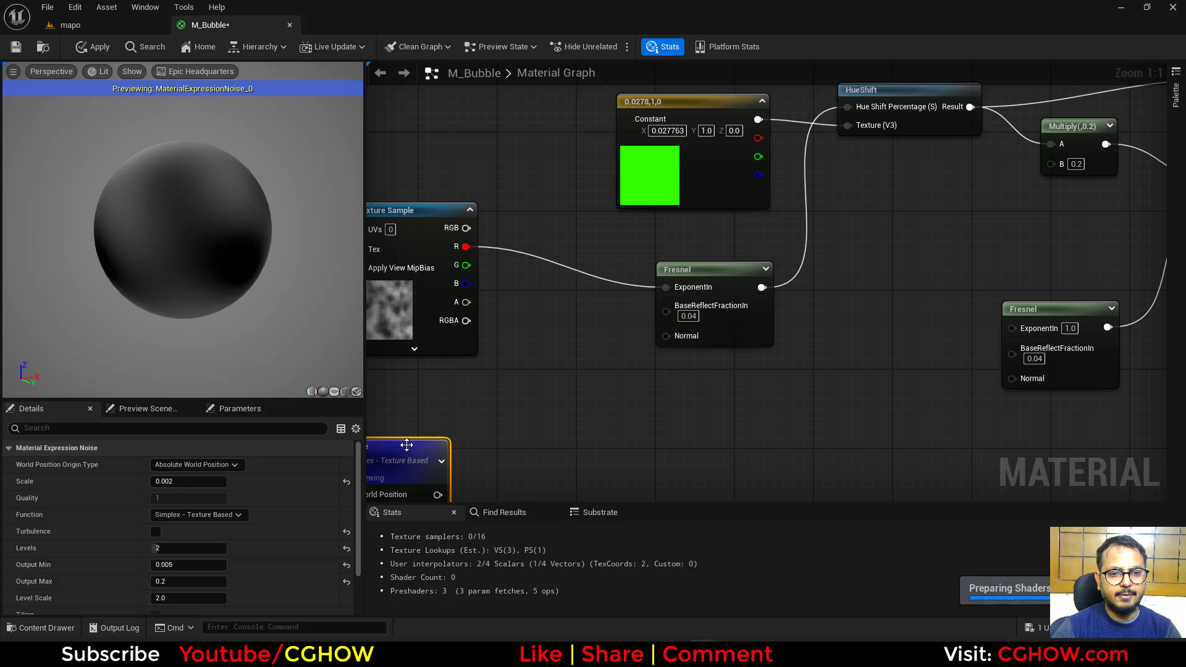
left_click_drag(407, 460, 456, 372)
left_click_drag(668, 306, 484, 406)
left_click(531, 372)
left_click(531, 372)
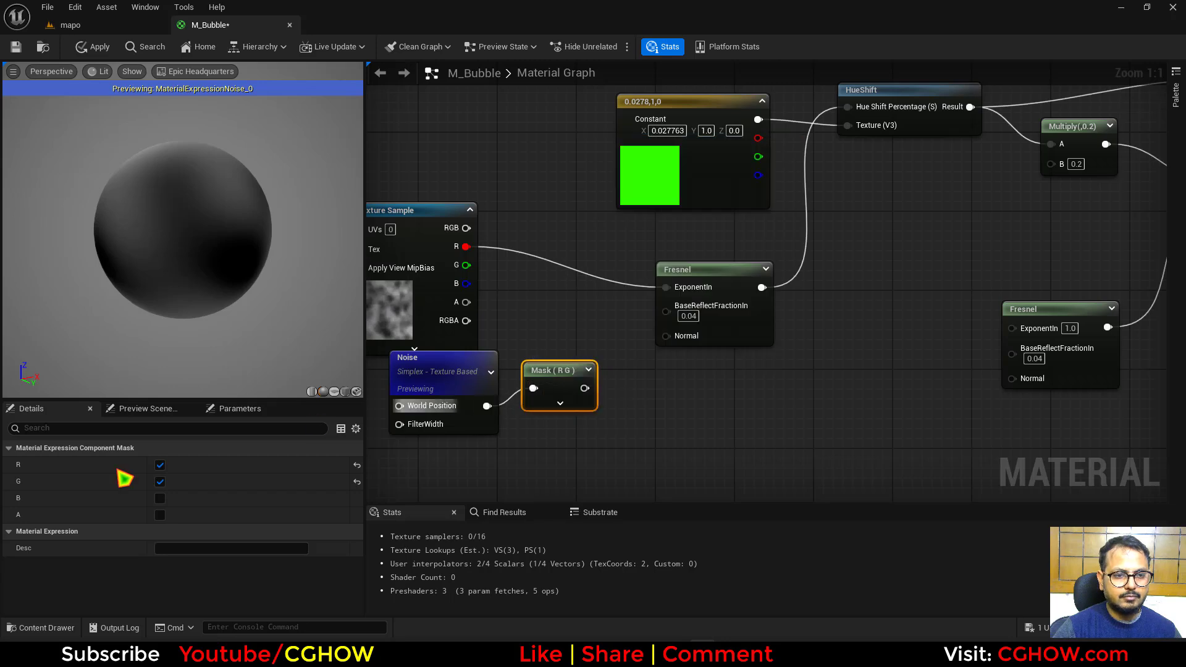
left_click(159, 482)
left_click_drag(579, 391, 678, 299)
left_click_drag(678, 299, 667, 287)
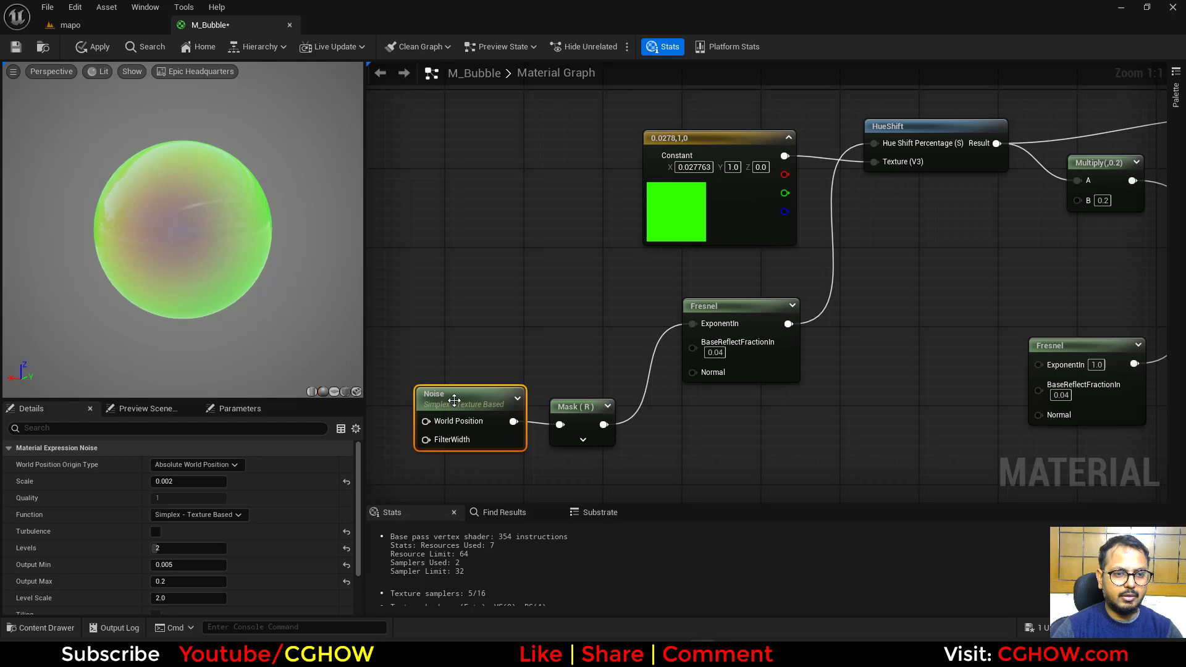
- Try a Scale of 0.02 on the Noise node and settle on 0.005
left_click(174, 486)
type(".02")
key("Return")
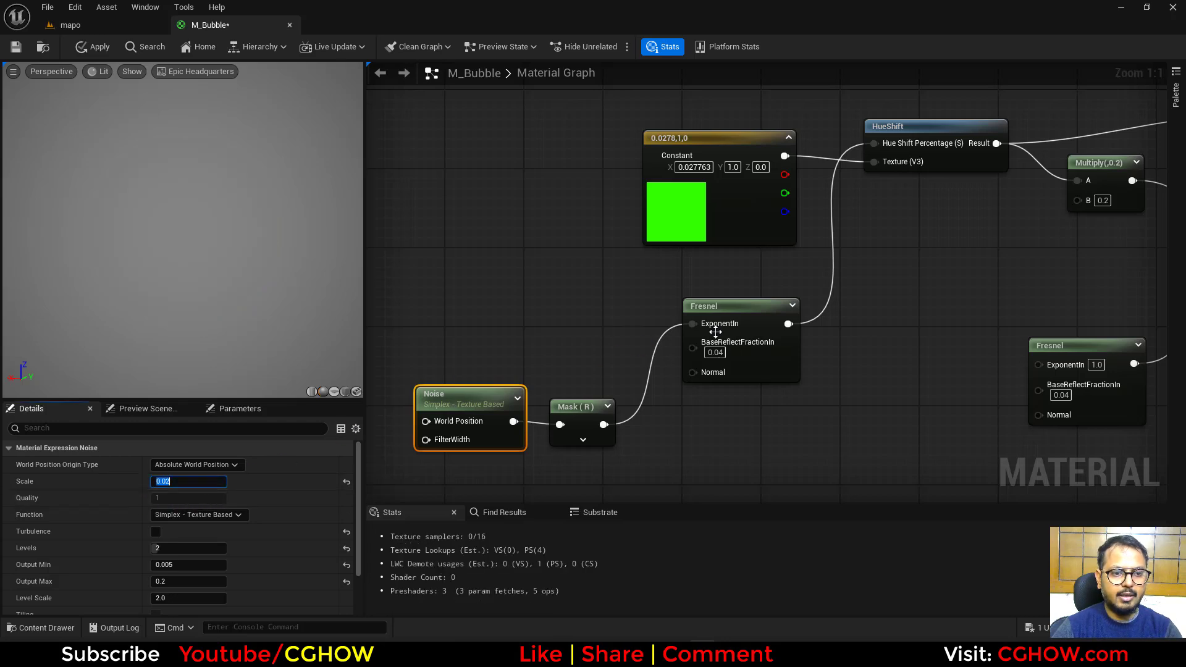
right_click_drag(709, 334, 580, 317)
right_click_drag(371, 314, 504, 310)
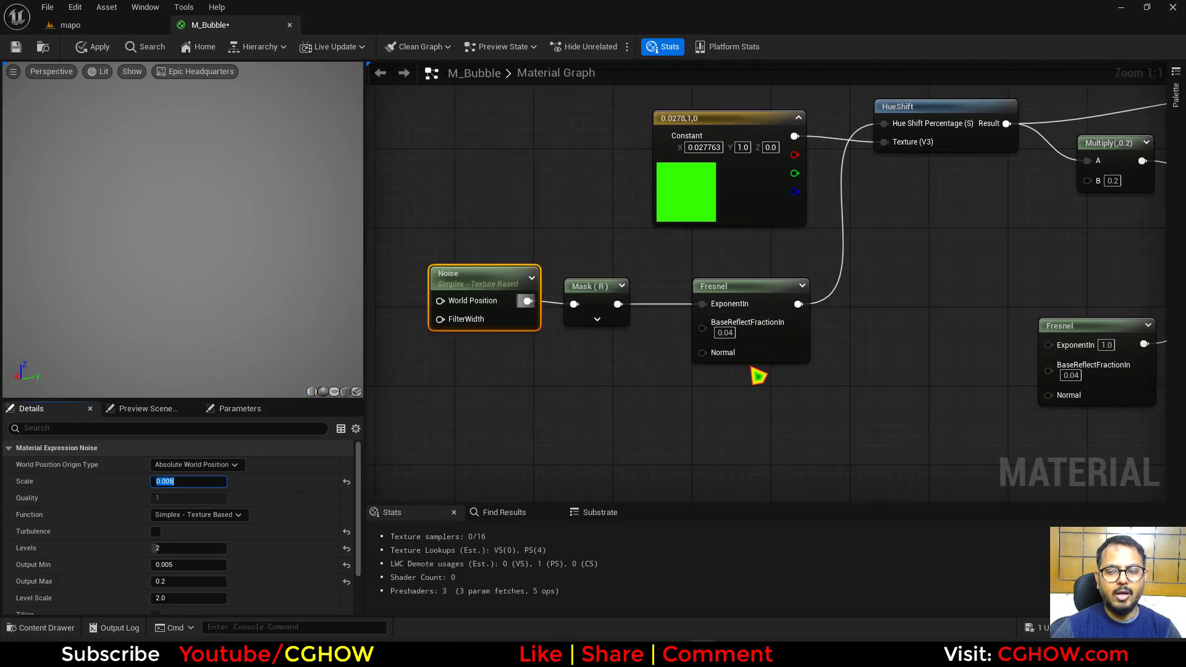
right_click_drag(864, 383, 702, 351)
scroll(737, 365, "down", 1)
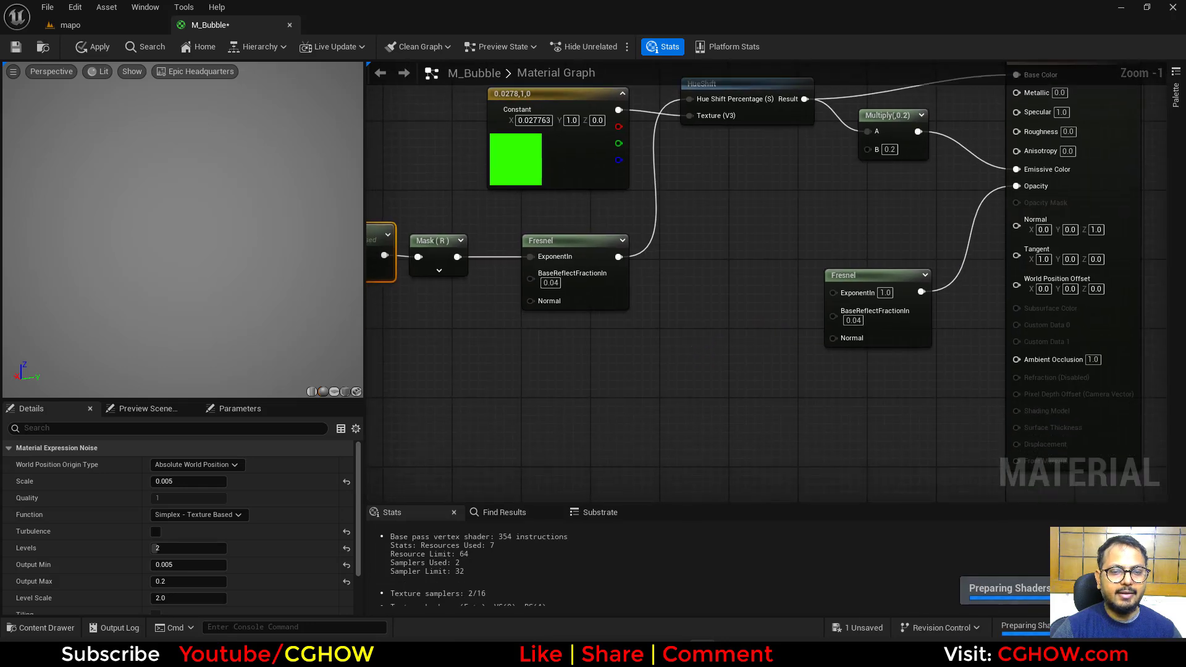
right_click_drag(524, 351, 617, 334)
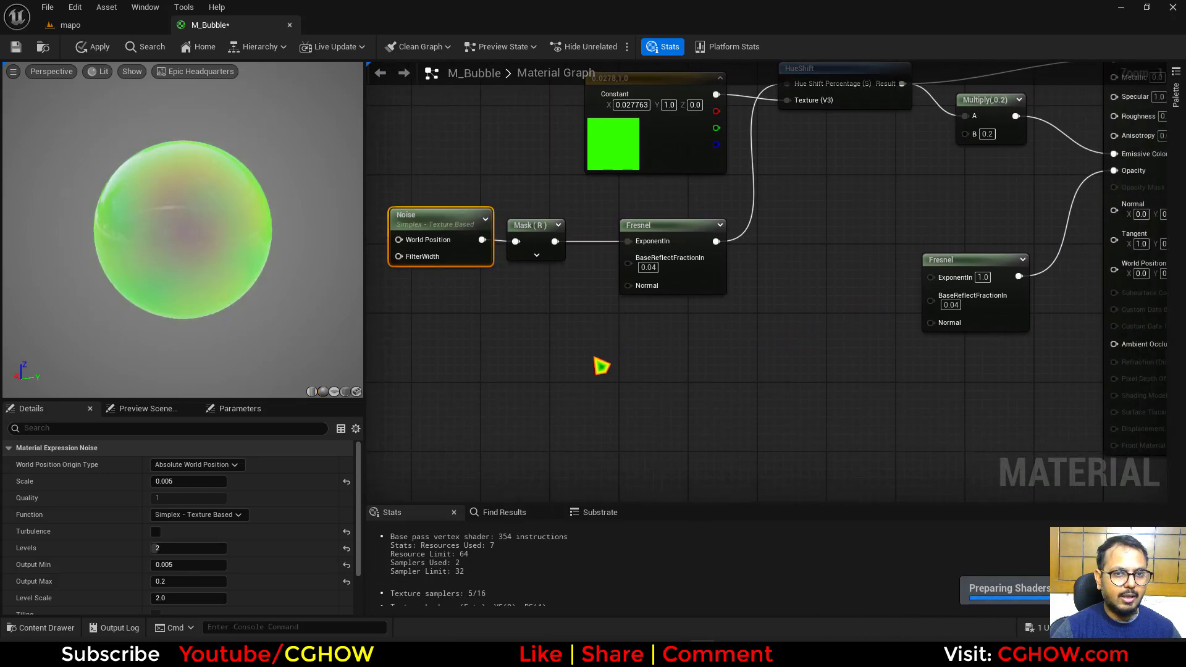
- Duplicate the Noise node below the original and preview the copy
key("ctrl+d")
right_click_drag(551, 374, 682, 341)
key("space")
right_click_drag(542, 329, 658, 328)
- Add an Absolute World Position node and a Multiply node ahead of the duplicated Noise node
right_click(558, 304)
type("absolute")
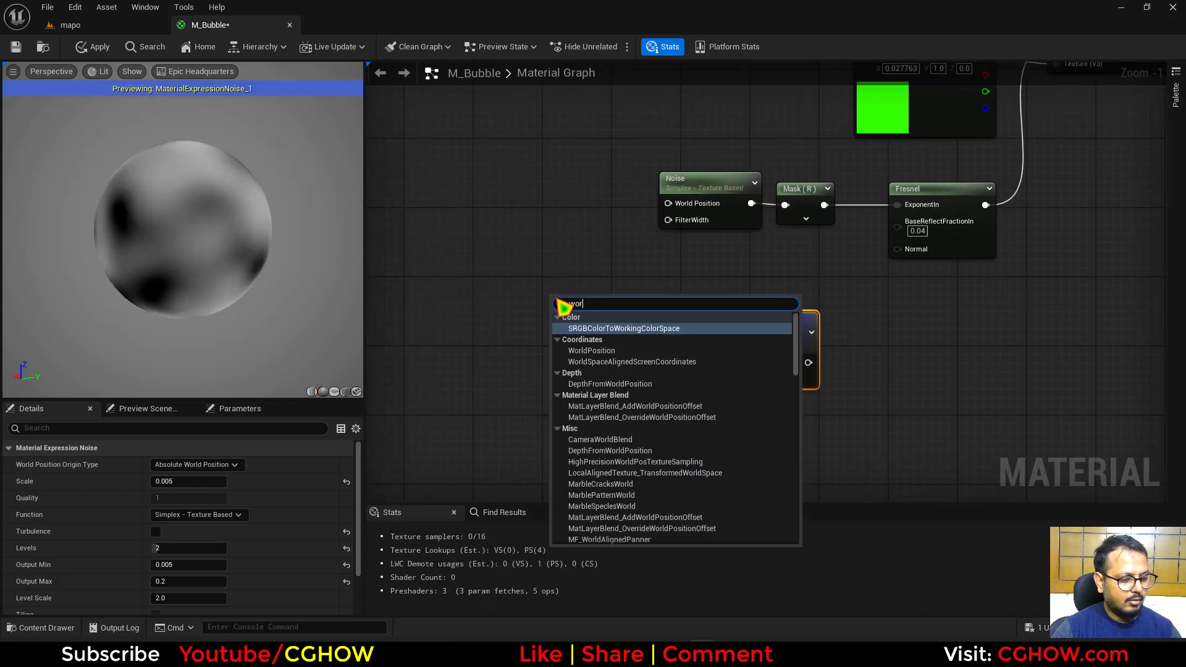
left_click(598, 337)
mouse_move(600, 334)
left_mouse_down()
mouse_move(508, 350)
mouse_move(598, 355)
left_mouse_up()
key("m")
left_click(586, 332)
- Add a Time node below Absolute World Position and move the Multiply node beside it
right_click(563, 417)
type("tim")
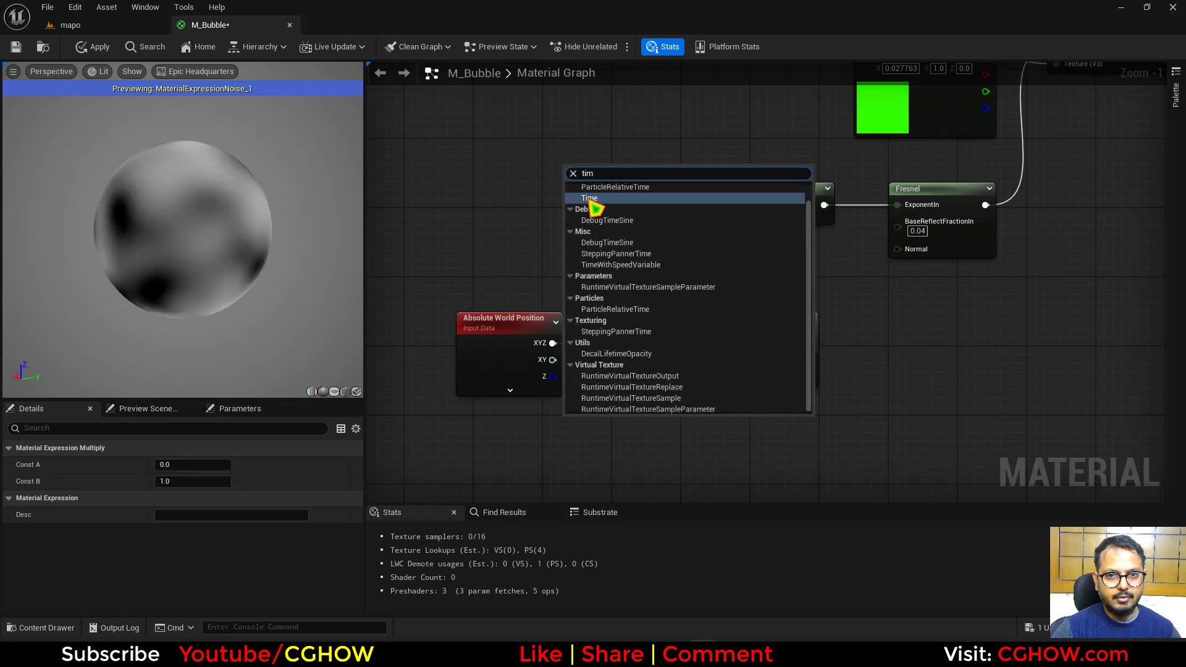
left_click(596, 198)
left_click_drag(597, 441, 536, 441)
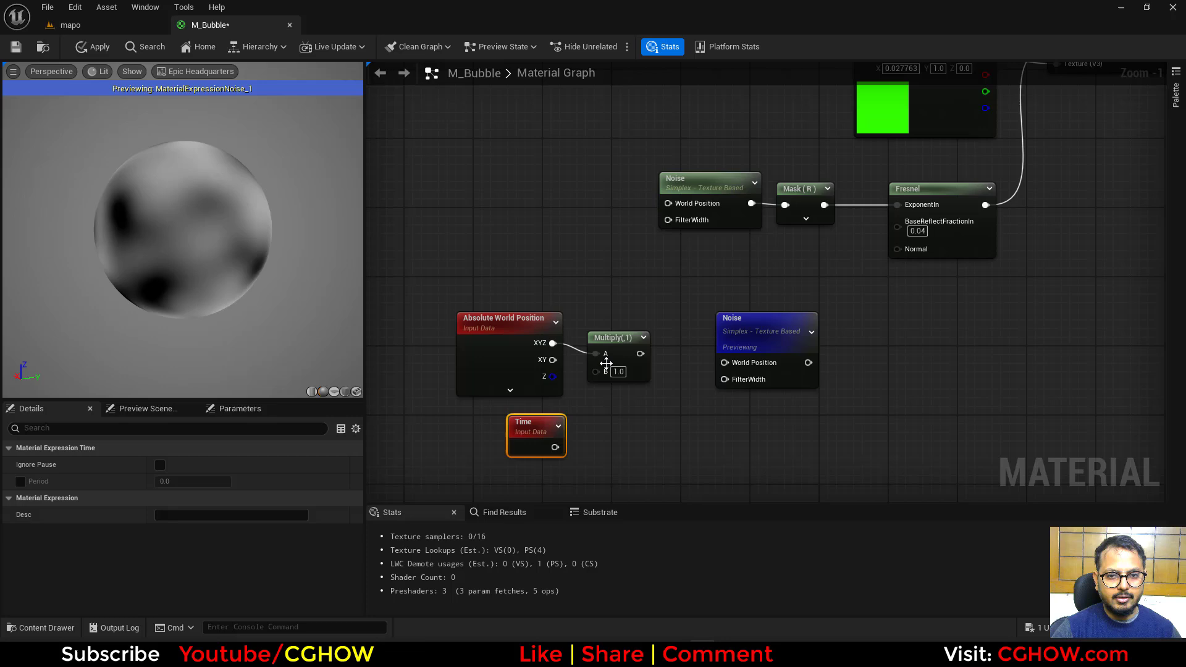
left_click_drag(610, 342, 608, 426)
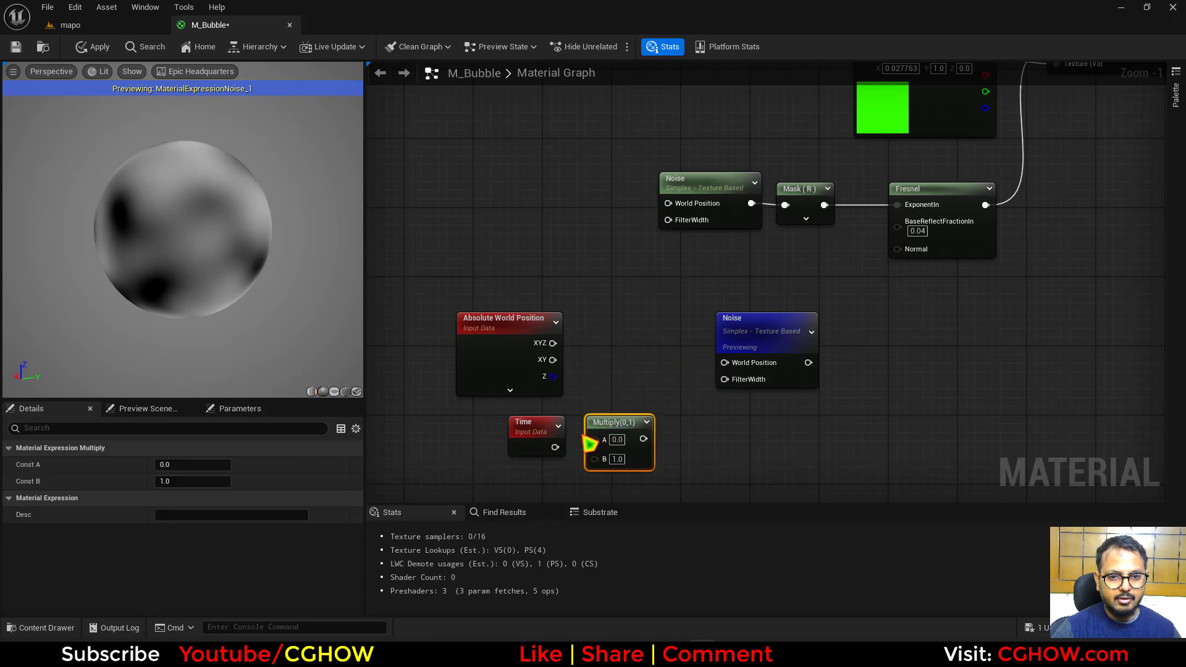
- Multiply Time by 50, add it to Absolute World Position XYZ and connect the sum to the duplicated Noise's World Position
key("a")
left_click(590, 337)
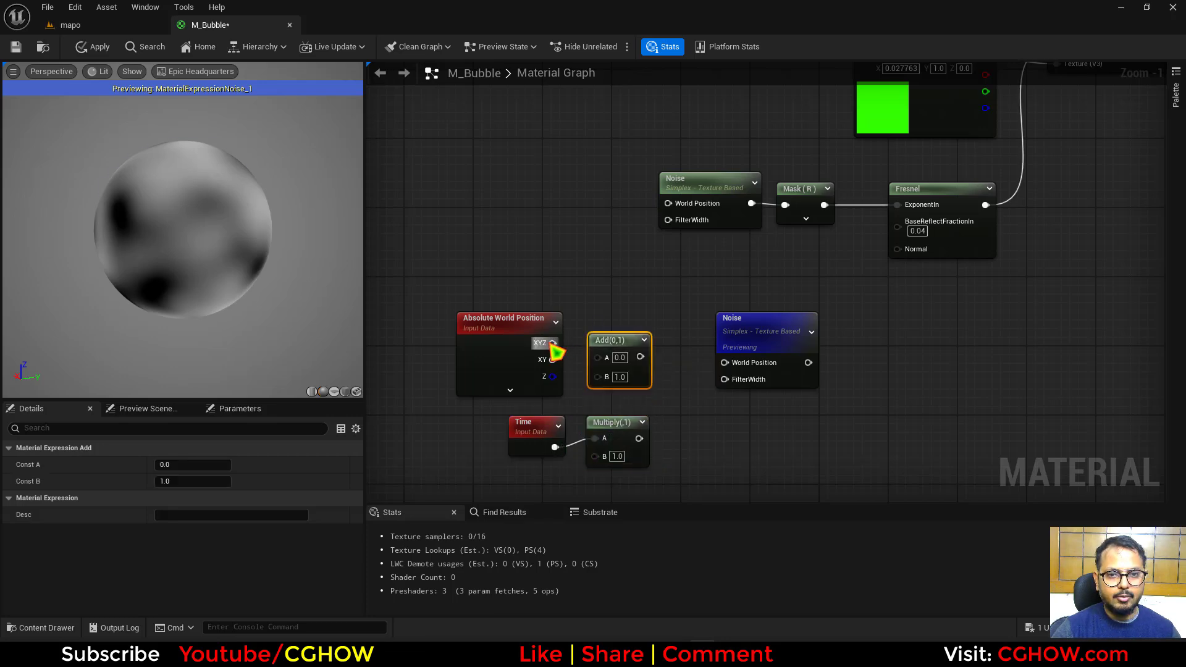
left_click_drag(615, 369, 599, 357)
left_click_drag(639, 439, 755, 364)
right_click_drag(780, 349, 729, 351)
left_click_drag(635, 473, 391, 440)
right_click_drag(796, 344, 596, 395)
- Multiply the duplicated Noise node's output by a new VertexNormalWS node
left_click(606, 399)
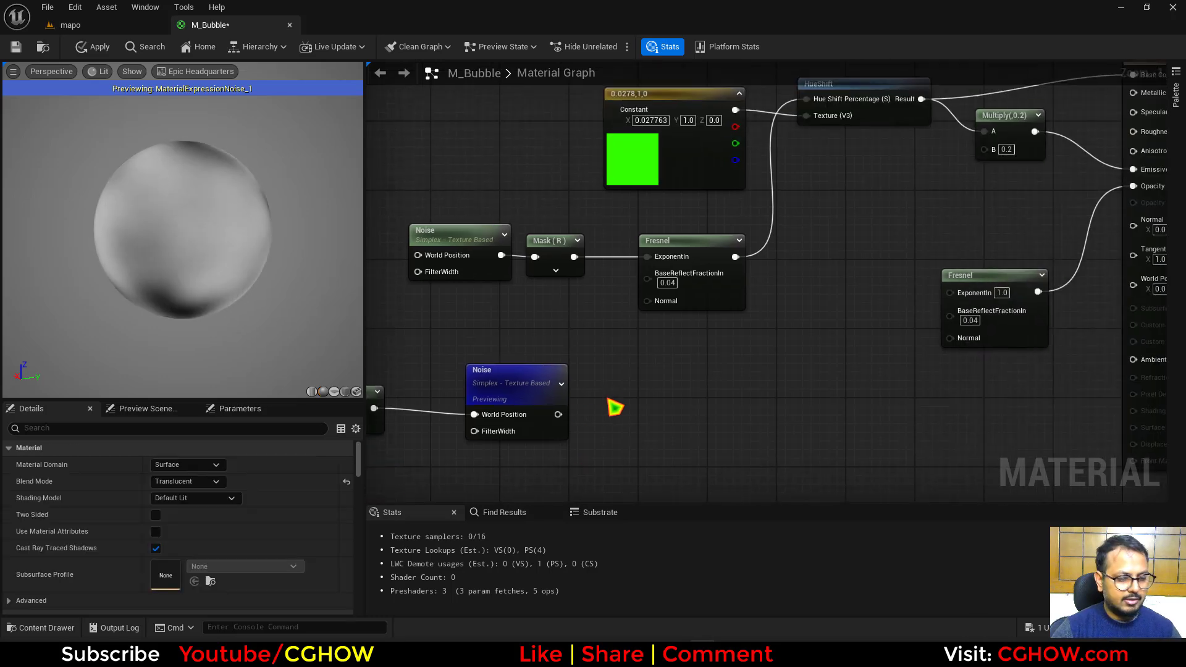
key("m")
left_click(606, 395)
left_click_drag(559, 414, 621, 419)
right_click_drag(587, 466, 612, 411)
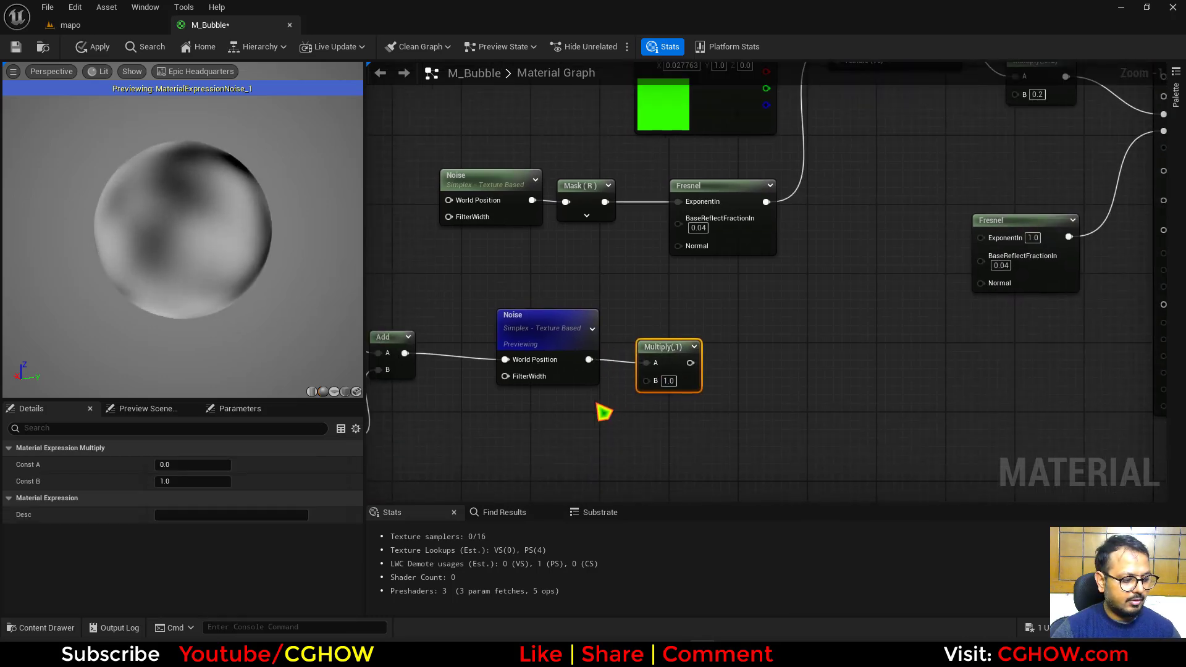
right_click(602, 404)
type("ver")
left_click(642, 206)
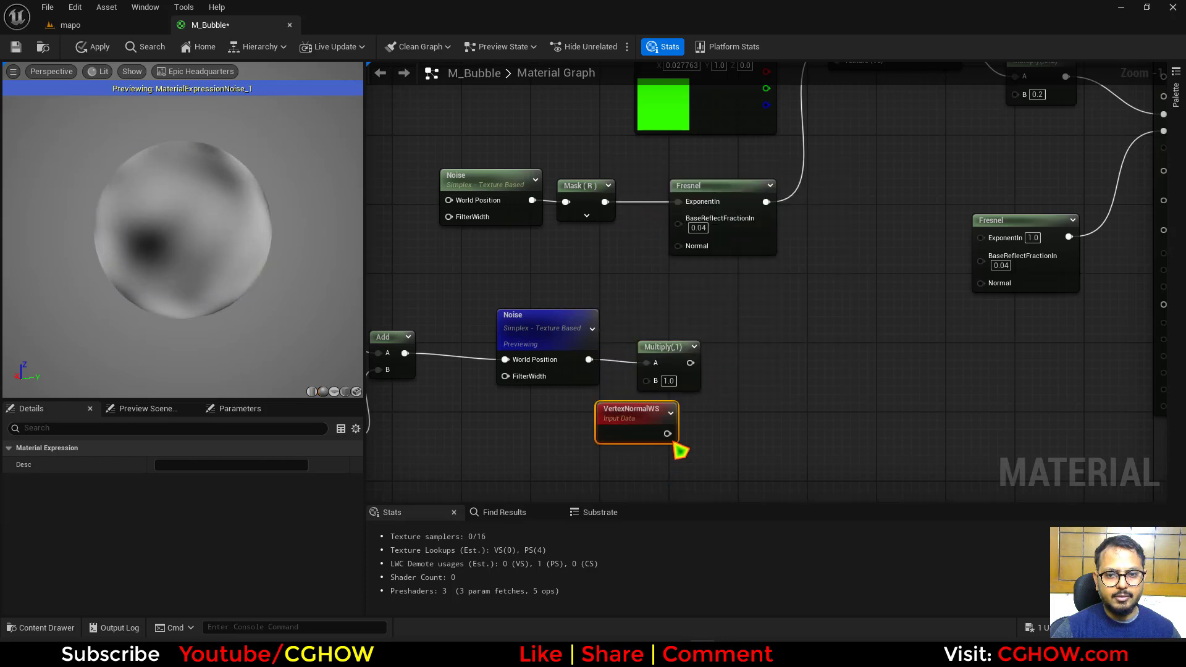
left_click_drag(668, 434, 797, 359)
- Multiply the noise-and-normal result by 50 and connect it to World Position Offset
key("m")
left_click(770, 335)
type("50")
key("Return")
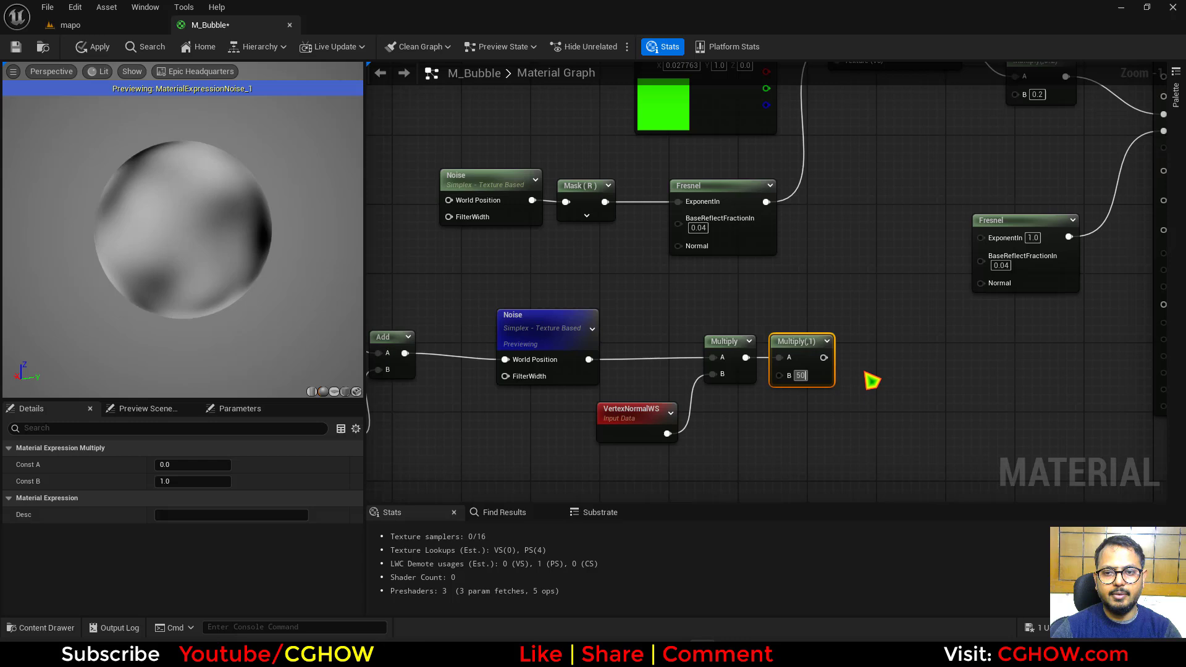
right_click_drag(868, 378, 662, 403)
left_click_drag(630, 385, 988, 260)
- Try a Scale of 0.01 on the displacement Noise node and settle on 0.001
right_click_drag(661, 346, 830, 338)
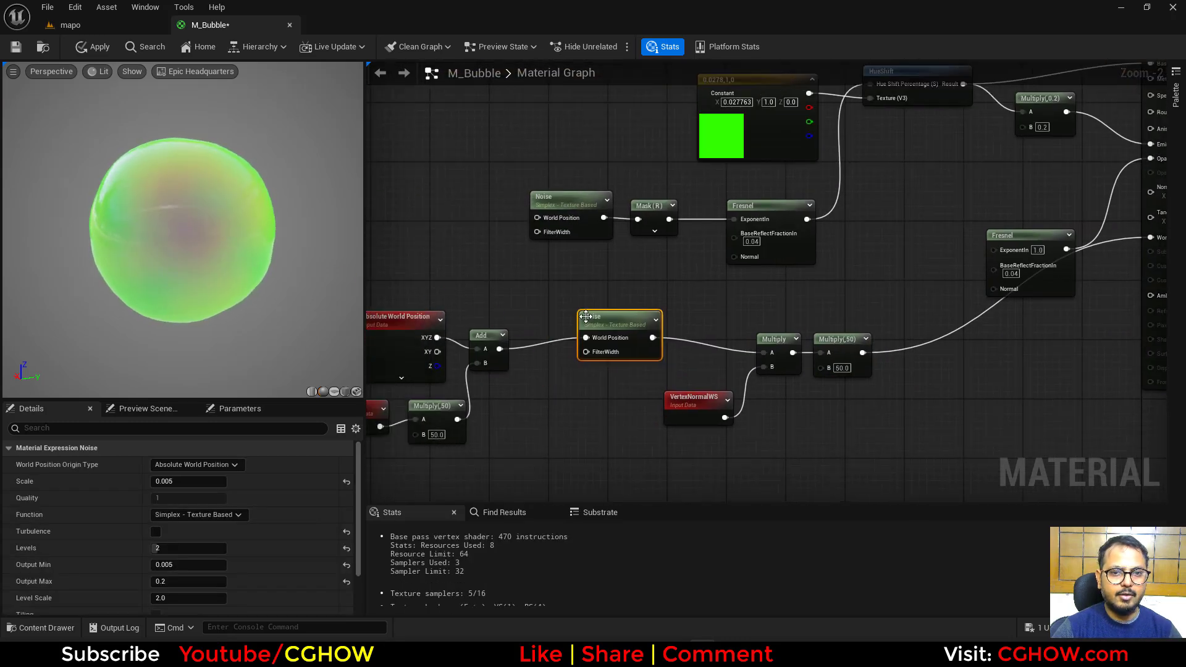
type(".01")
key("Return")
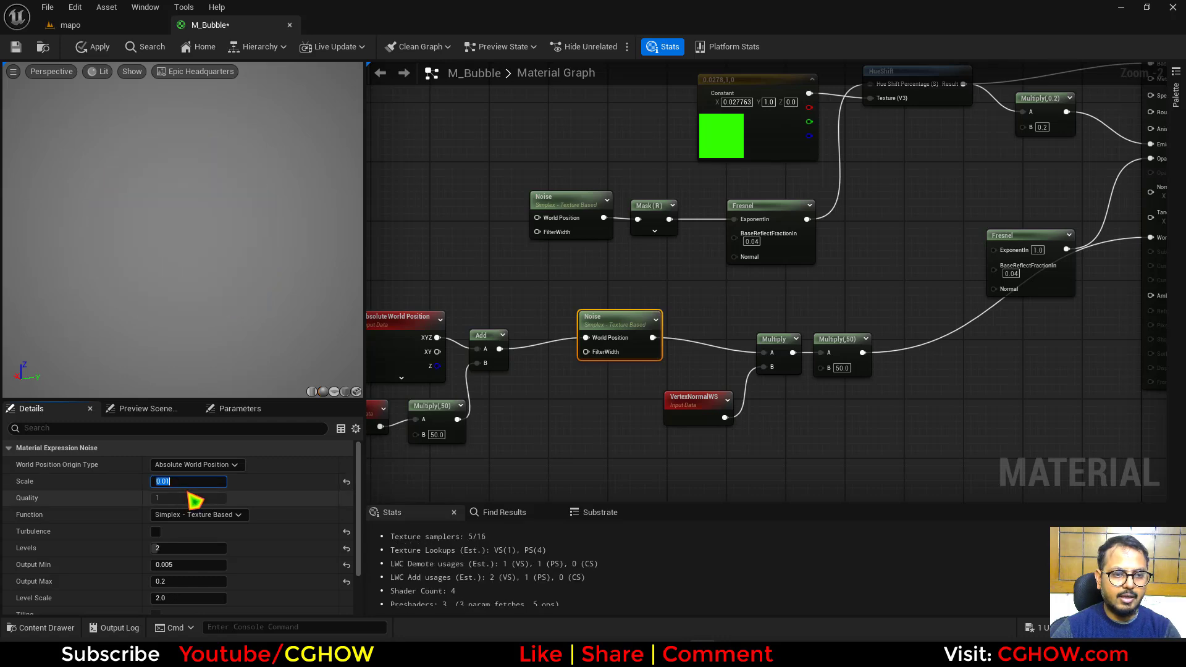
type("0.001")
key("Return")
- Set the material's Refraction Method to Index Of Refraction
right_click_drag(1157, 476, 822, 390)
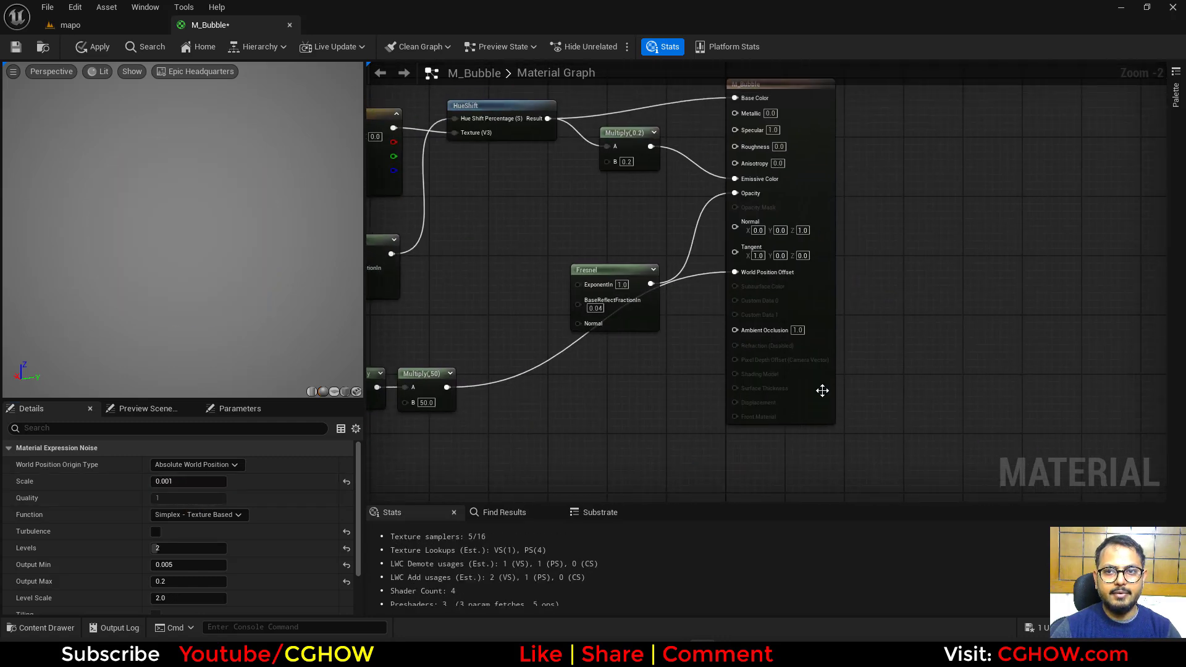
left_click(818, 168)
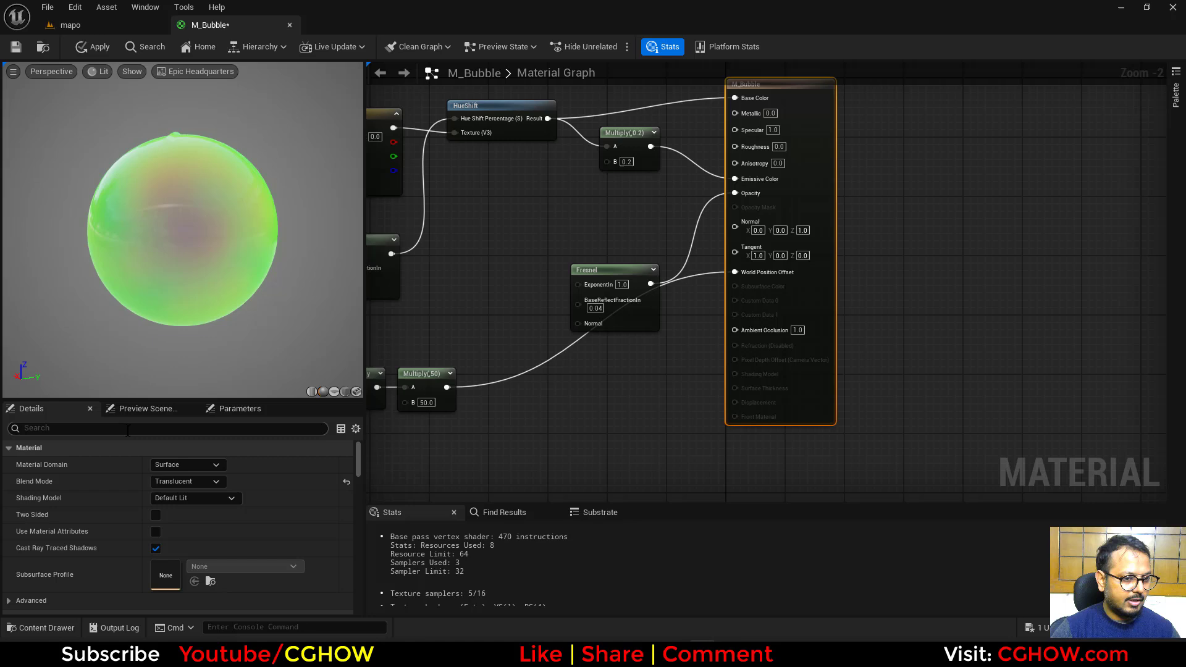
left_click(192, 550)
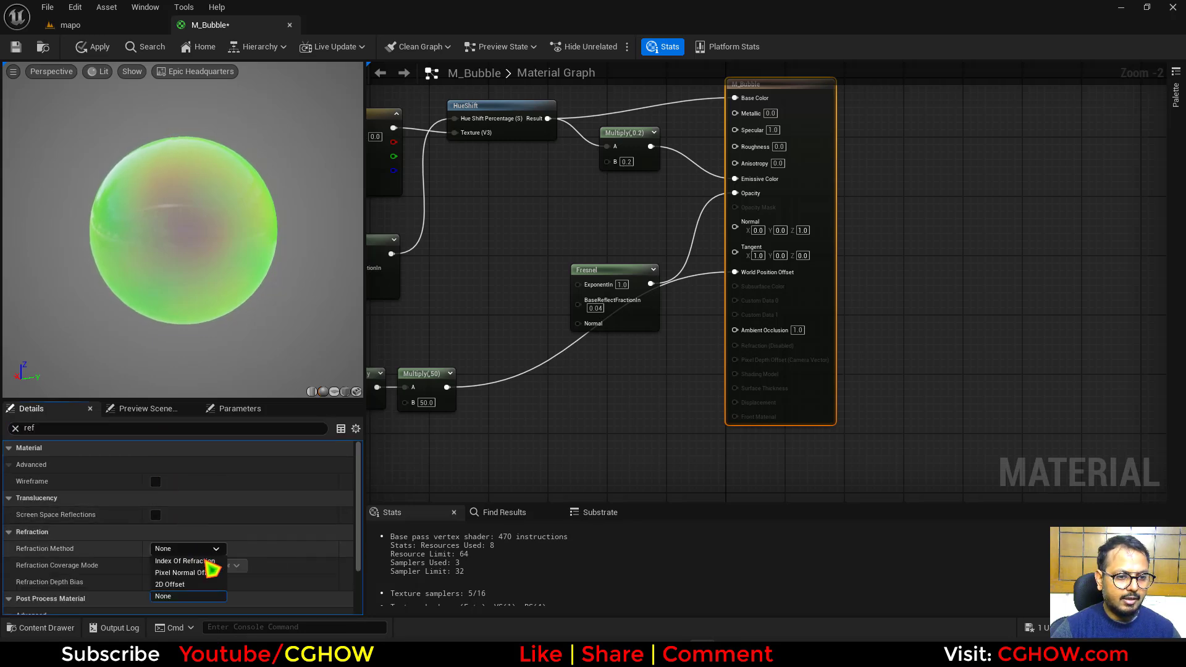
left_click(199, 563)
- Add a Lerp node below the opacity Fresnel and connect the Mask (R) output to its Alpha
scroll(889, 392, "down", 1)
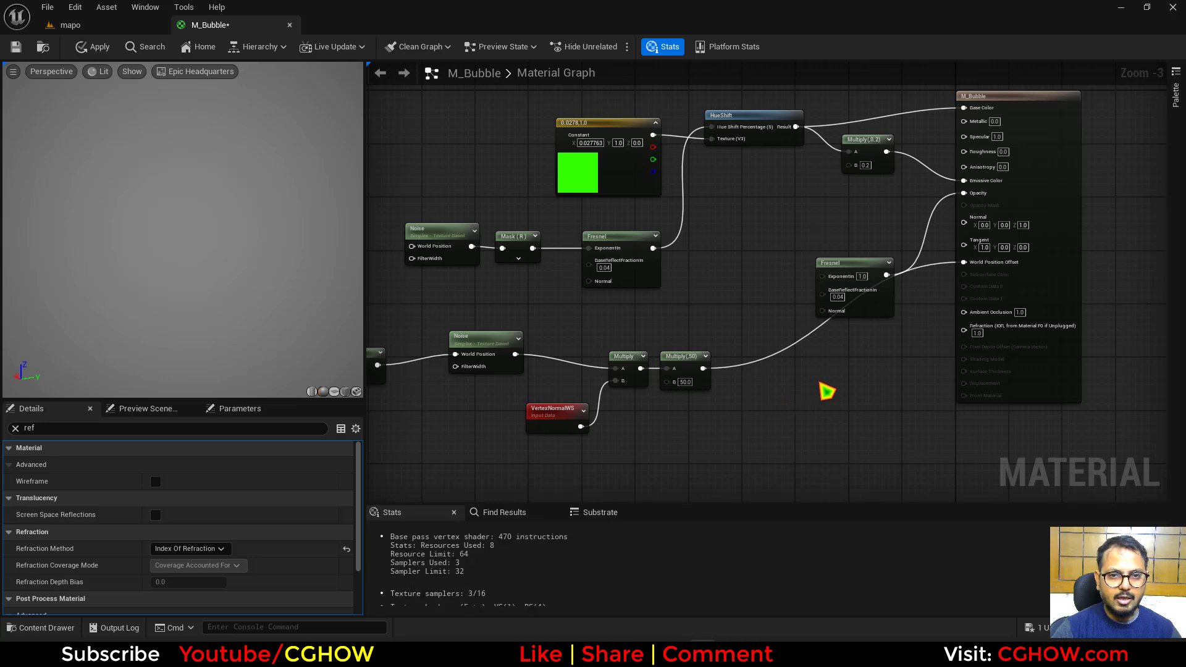
left_click(822, 386)
scroll(624, 255, "up", 2)
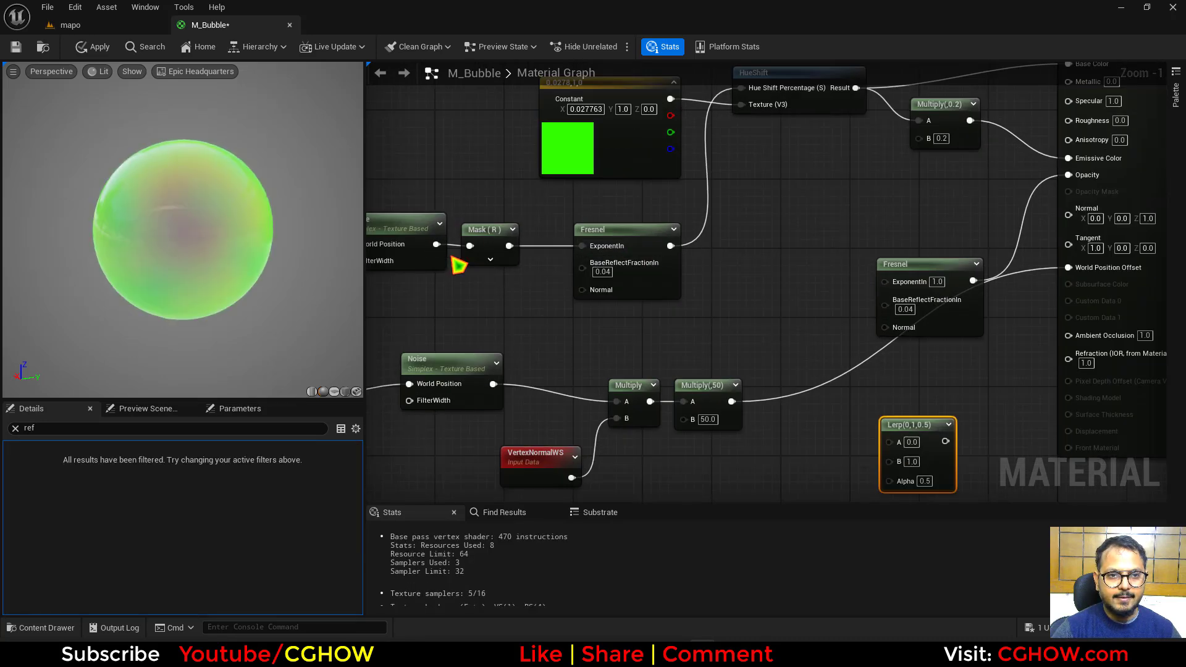
right_click_drag(457, 264, 482, 223)
left_click_drag(511, 204, 894, 438)
- Set the Lerp's A to 1 and B to 5 and connect its output to Refraction
left_click(915, 399)
type("10")
key("Return")
type("1")
key("Return")
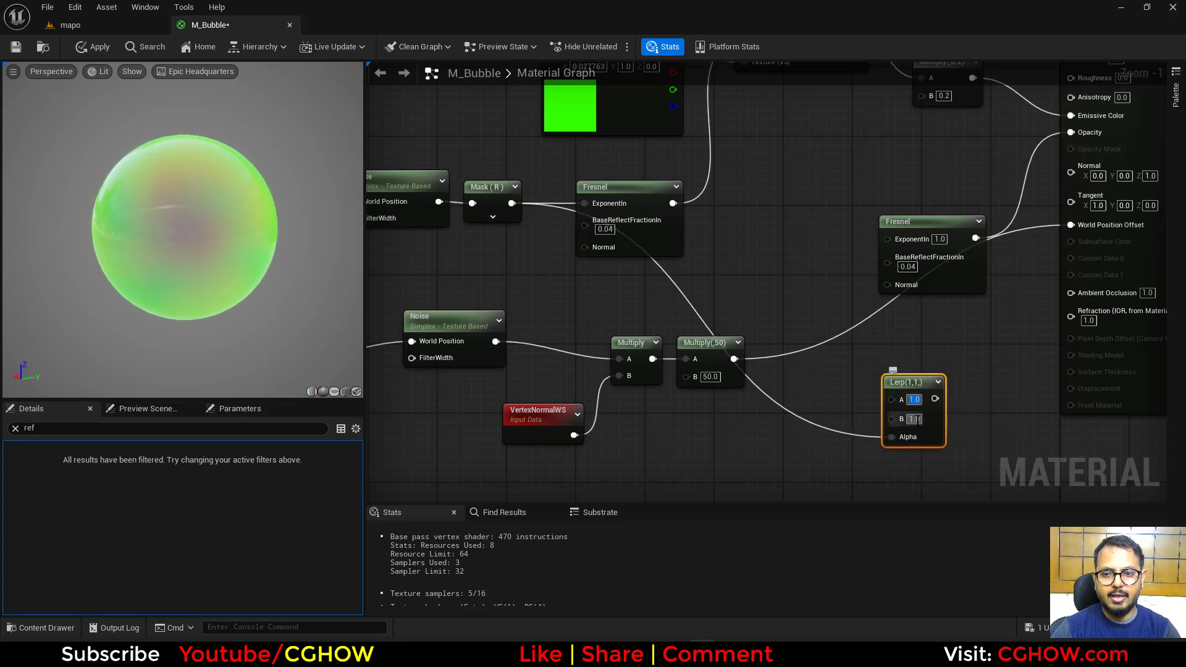
left_click_drag(935, 398, 1078, 317)
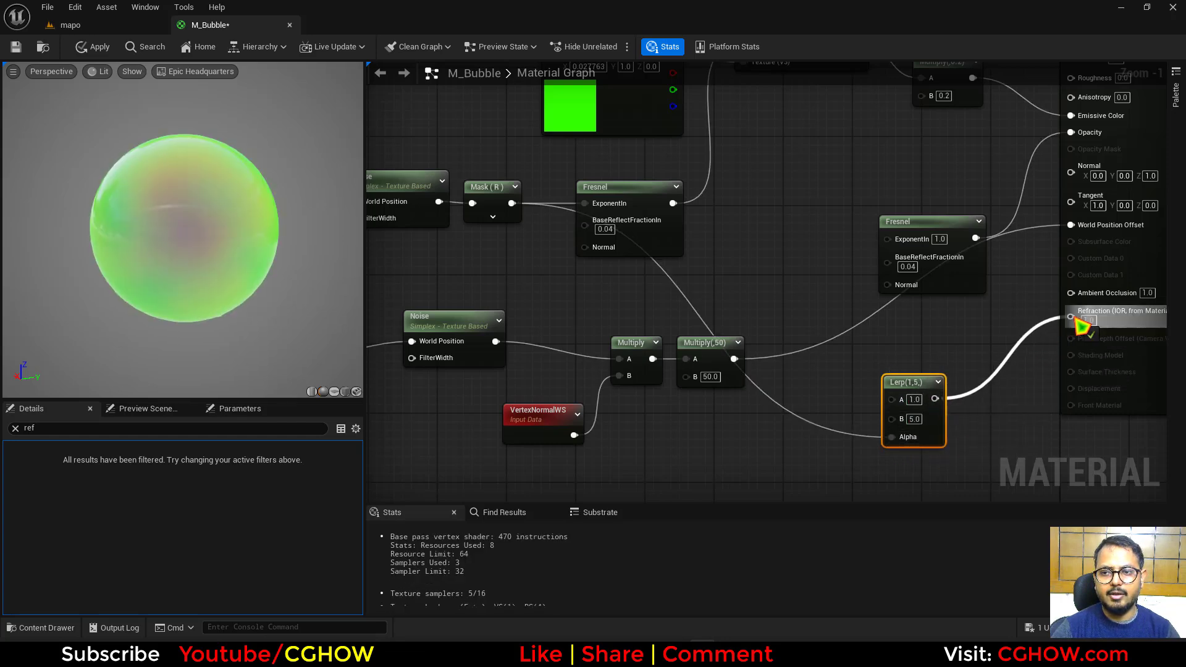
- Save the material and apply M_Bubble to the Sphere in the mapo level
right_click_drag(673, 436, 714, 421)
left_click(16, 47)
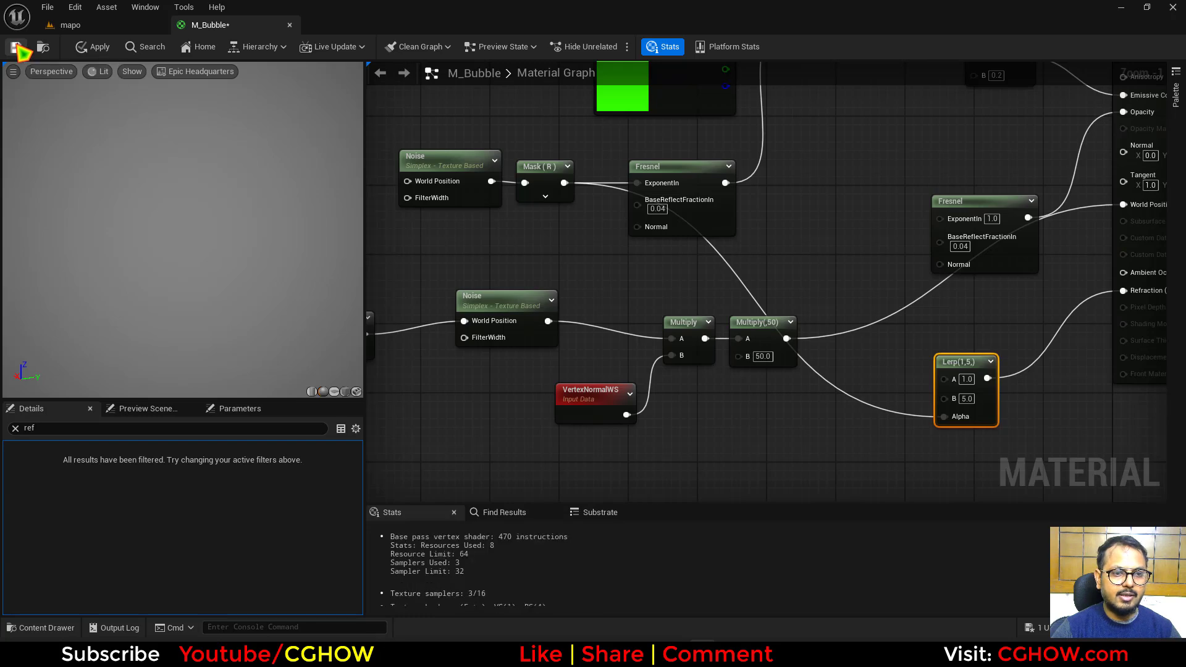
left_click_drag(247, 511, 416, 316)
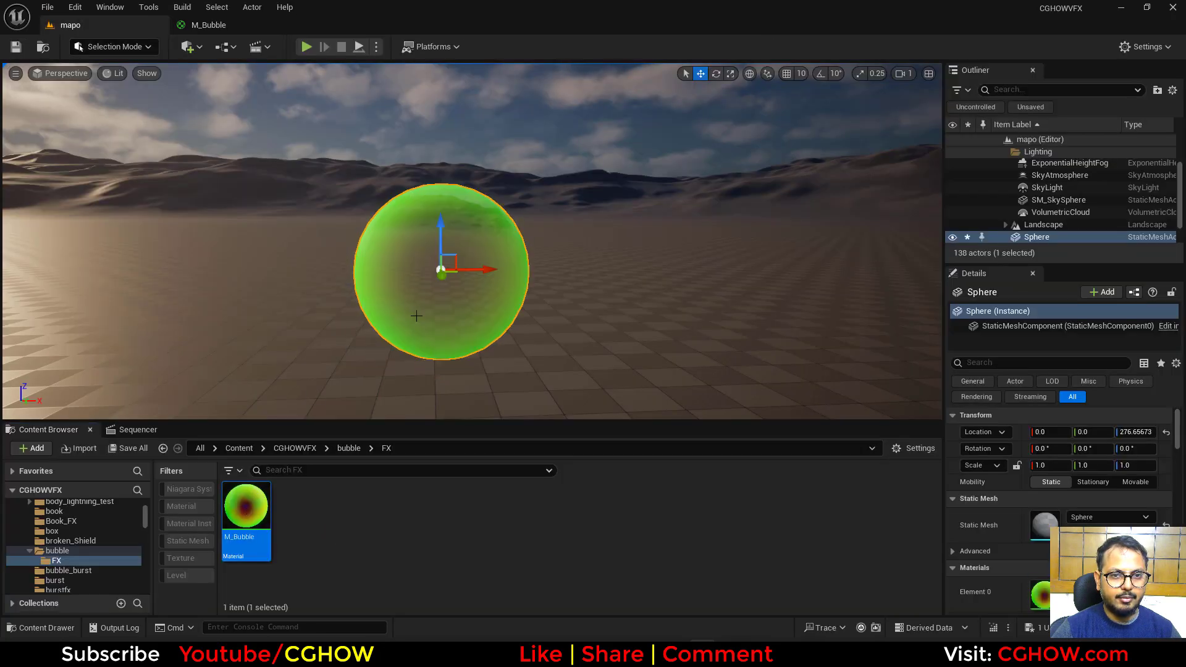
- In the M_Bubble graph, move the upper Noise and Mask (R) nodes down, slightly below the hue Fresnel node
key("g")
right_click_drag(540, 307, 513, 275)
left_click(265, 28)
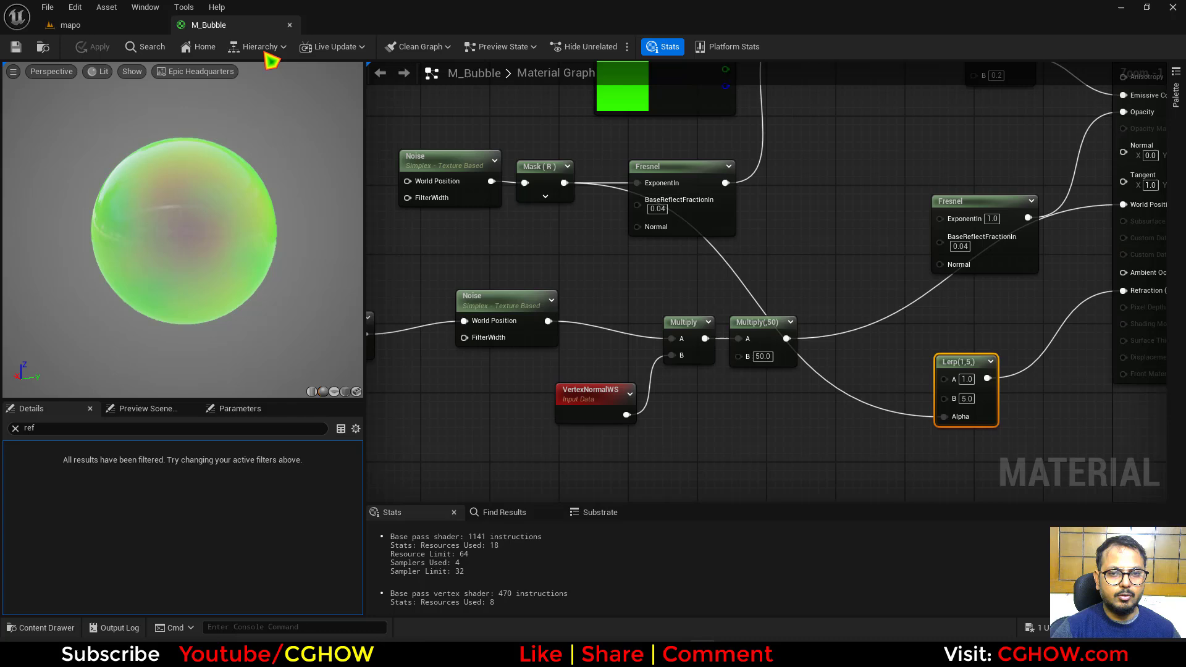
right_click_drag(626, 240, 641, 354)
scroll(656, 353, "down", 1)
scroll(591, 290, "up", 2)
left_click_drag(527, 229, 492, 333)
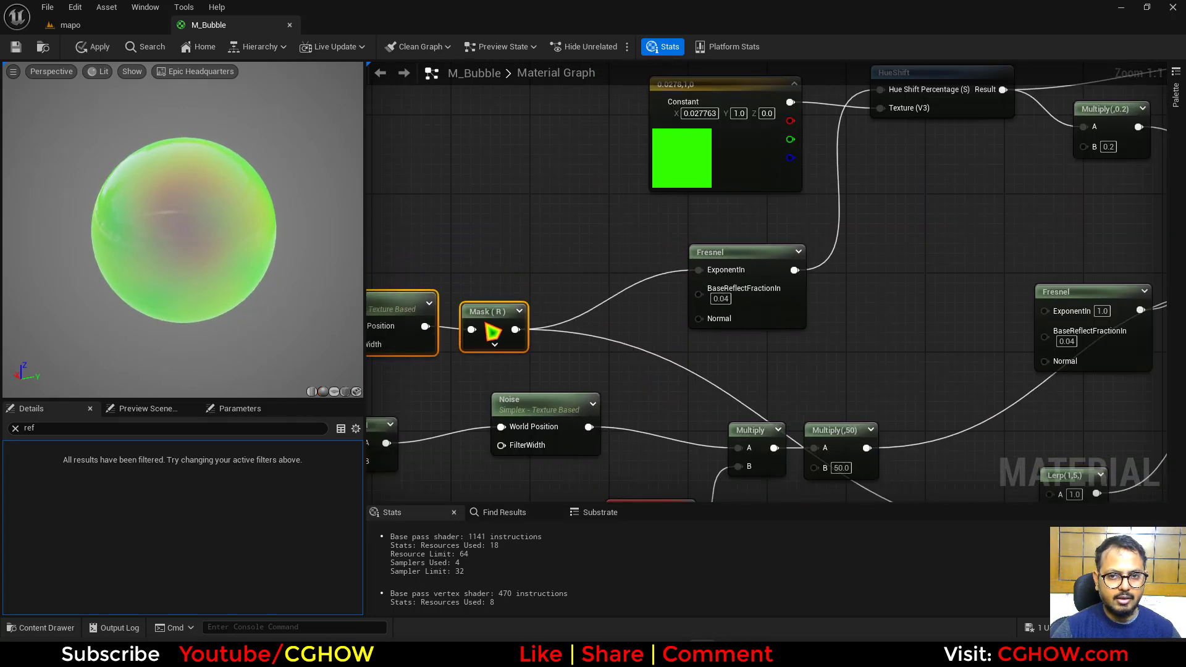
- Preview the upper Noise node on its own, change its Output Max, and stop previewing it
left_click(584, 302)
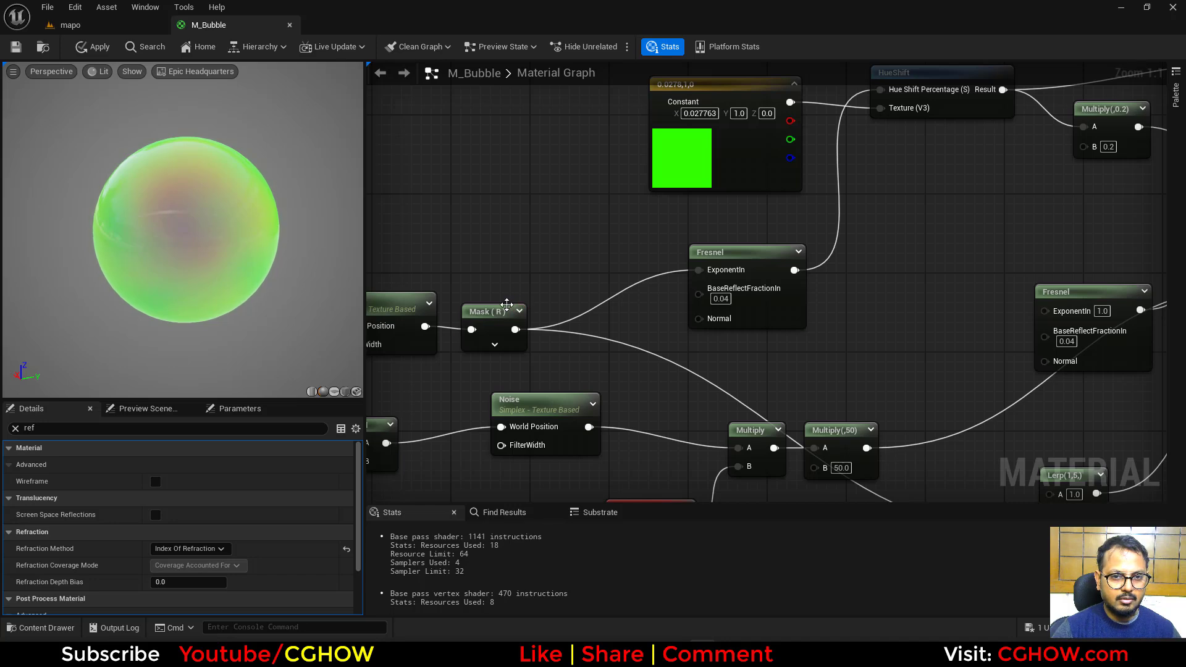
left_click(507, 305)
right_click_drag(507, 309, 613, 286)
left_click(488, 281)
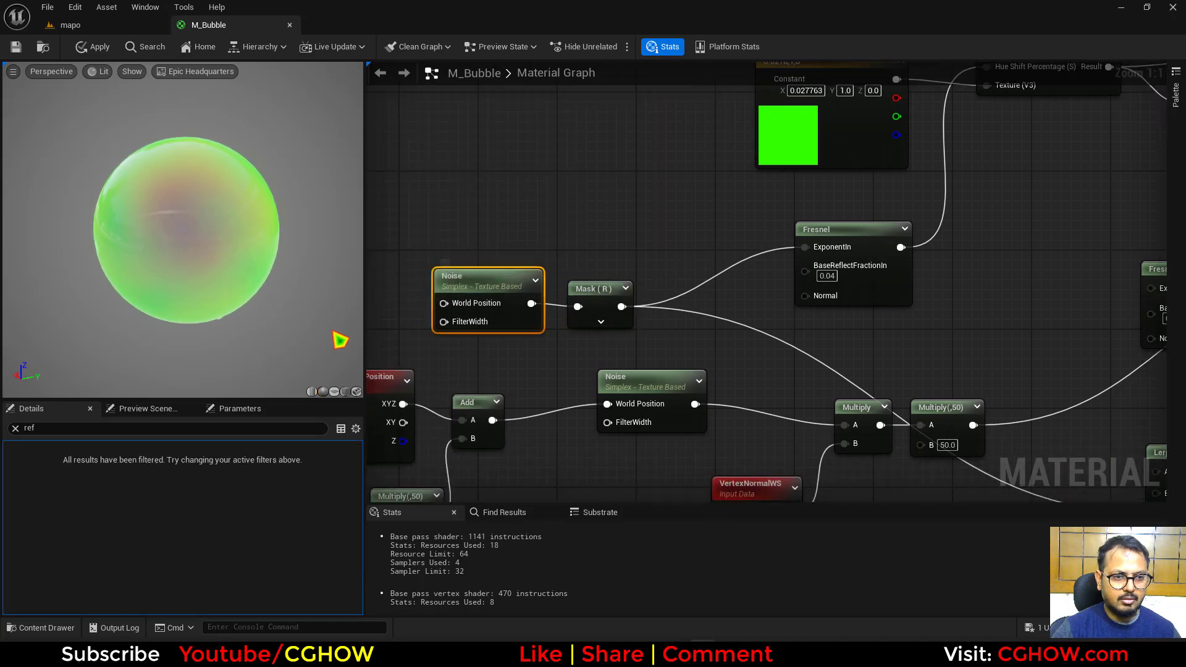
key("space")
left_click(15, 429)
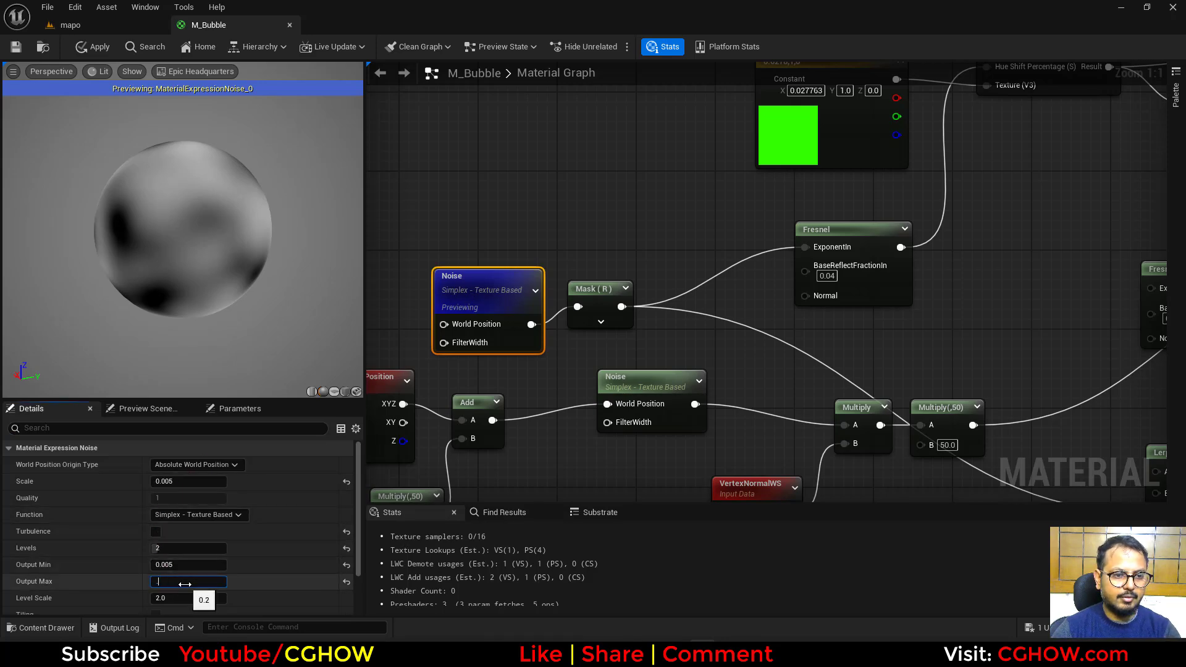
key("Return")
key("space")
- Insert a Multiply node with B set to 0.2 between Mask (R) and the hue Fresnel's ExponentIn
left_click(680, 286)
key("m")
left_click(672, 258)
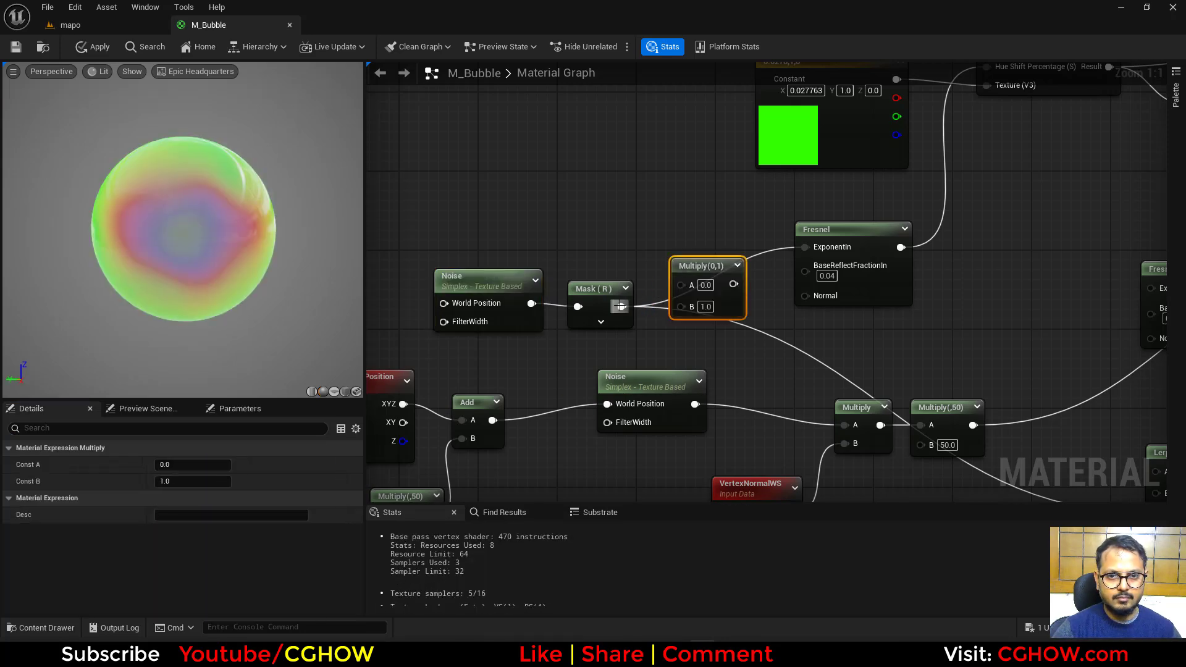
left_click_drag(622, 307, 812, 250)
type("0.2")
left_click_drag(703, 266, 699, 238)
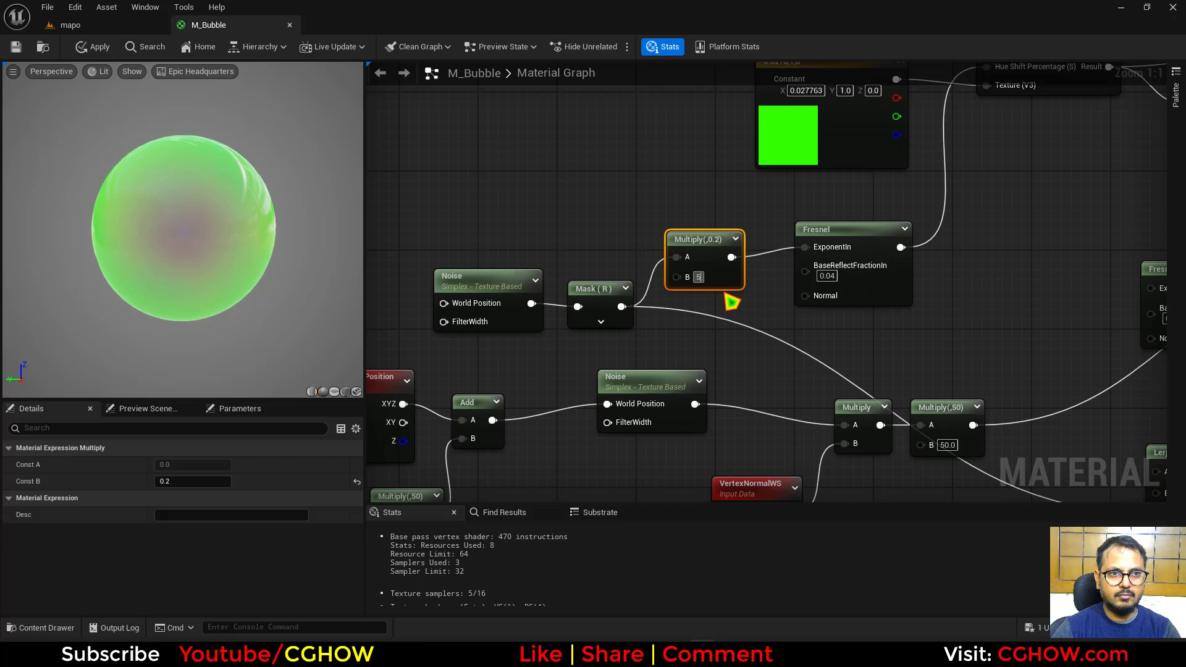
- Try 5 for the new Multiply's B, set it to 3, and check the updated bubble in the mapo level
type("5")
key("Return")
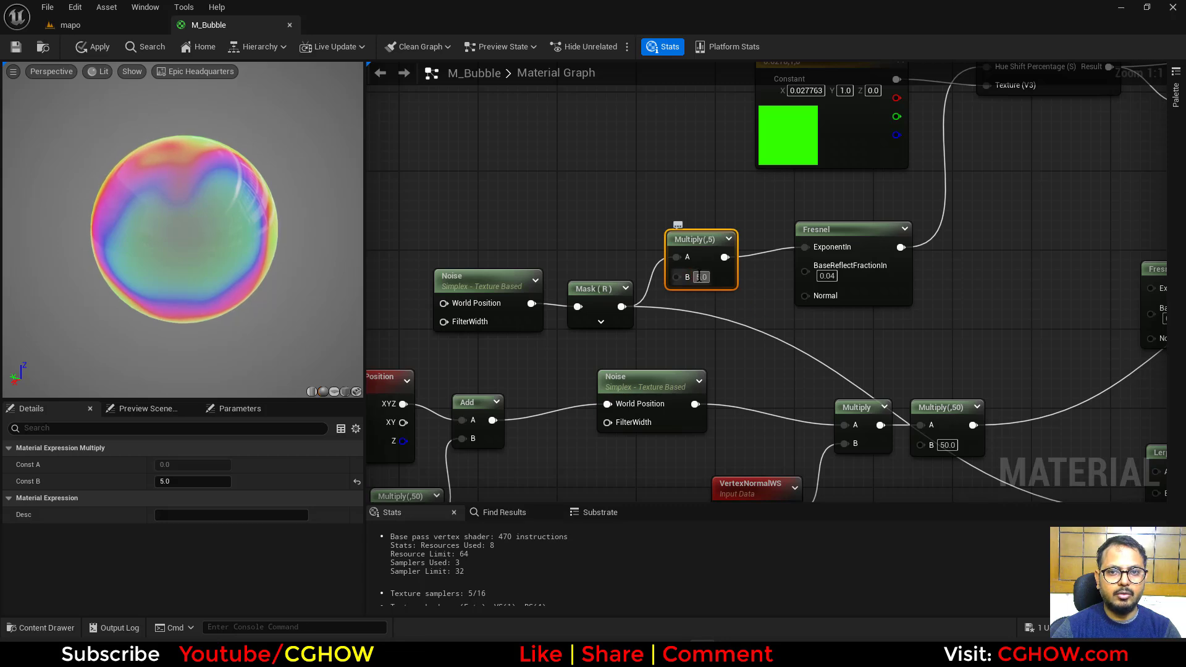
key("Return")
right_click_drag(786, 329, 660, 319)
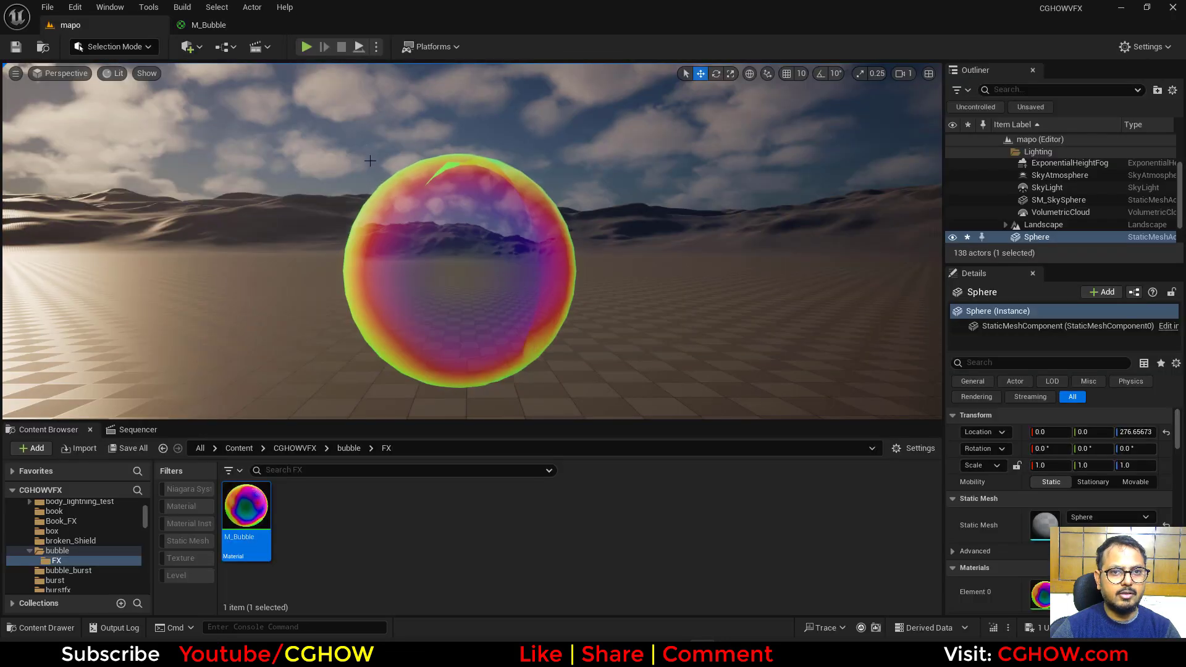
- In M_Bubble, add a scalar parameter named ref with default value 3 and connect it to the Lerp's B
left_click(209, 25)
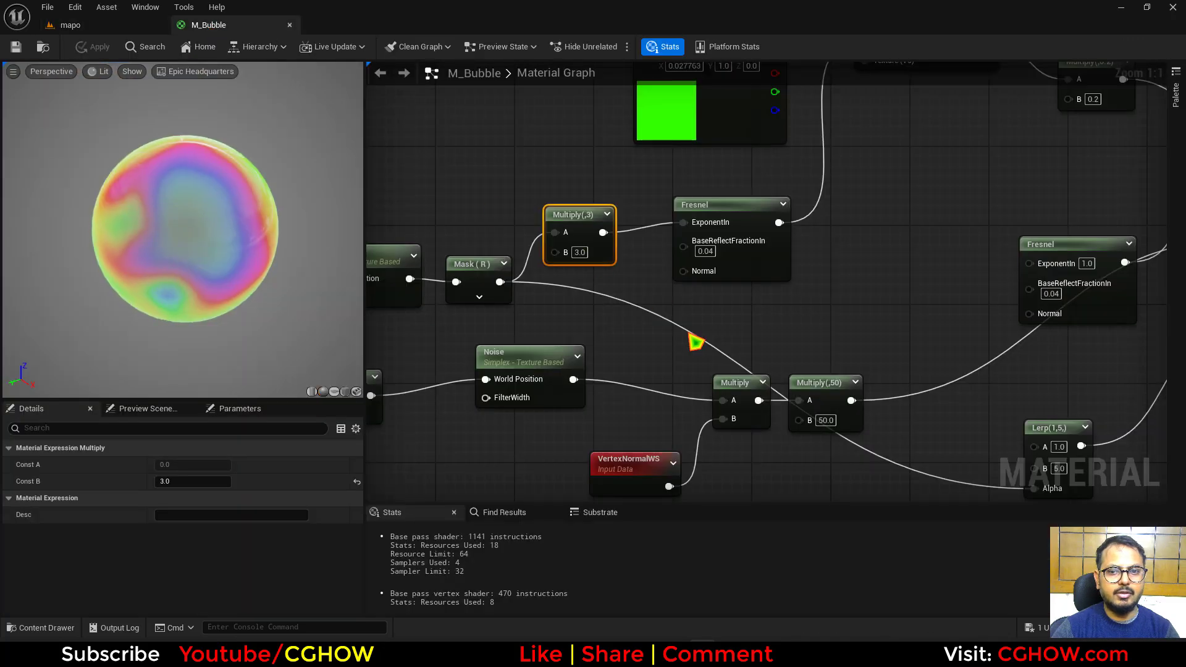
right_click_drag(743, 419, 543, 292)
right_click_drag(786, 375, 720, 362)
key("s")
left_click(622, 360)
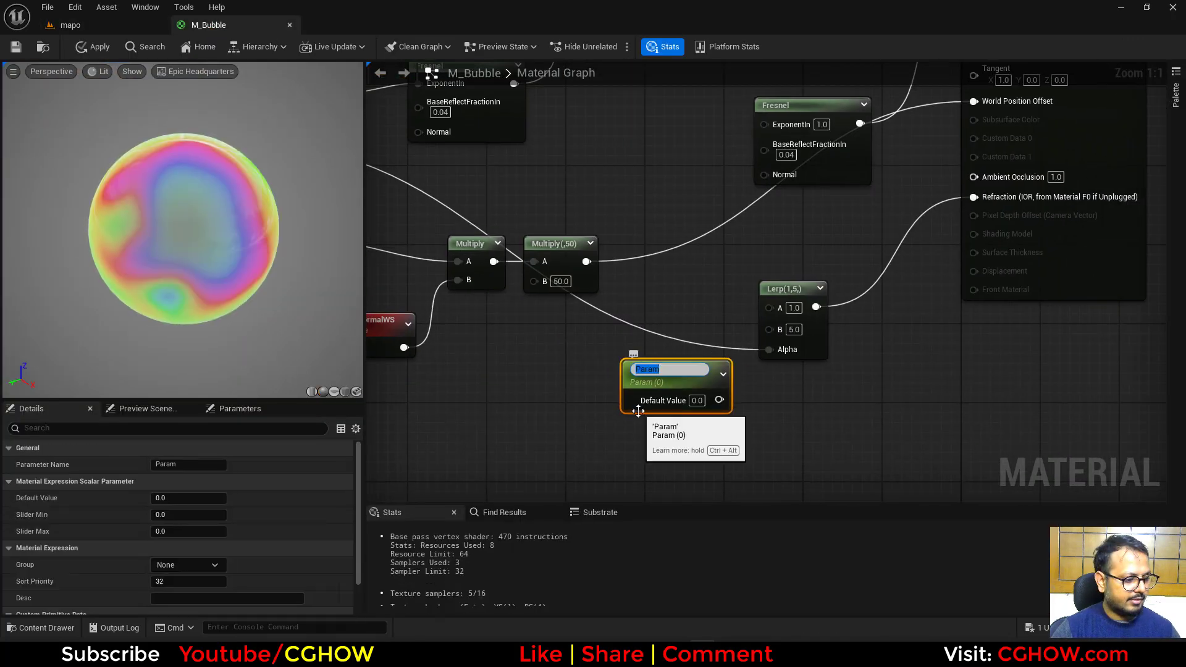
type("ref")
left_click_drag(719, 399, 769, 329)
left_click(697, 397)
- Add a scalar parameter named distort with default value 3 and connect it to B of the Multiply feeding the hue Fresnel
right_click_drag(608, 396, 970, 478)
right_click_drag(666, 323, 672, 380)
left_click(511, 226)
left_click(518, 234)
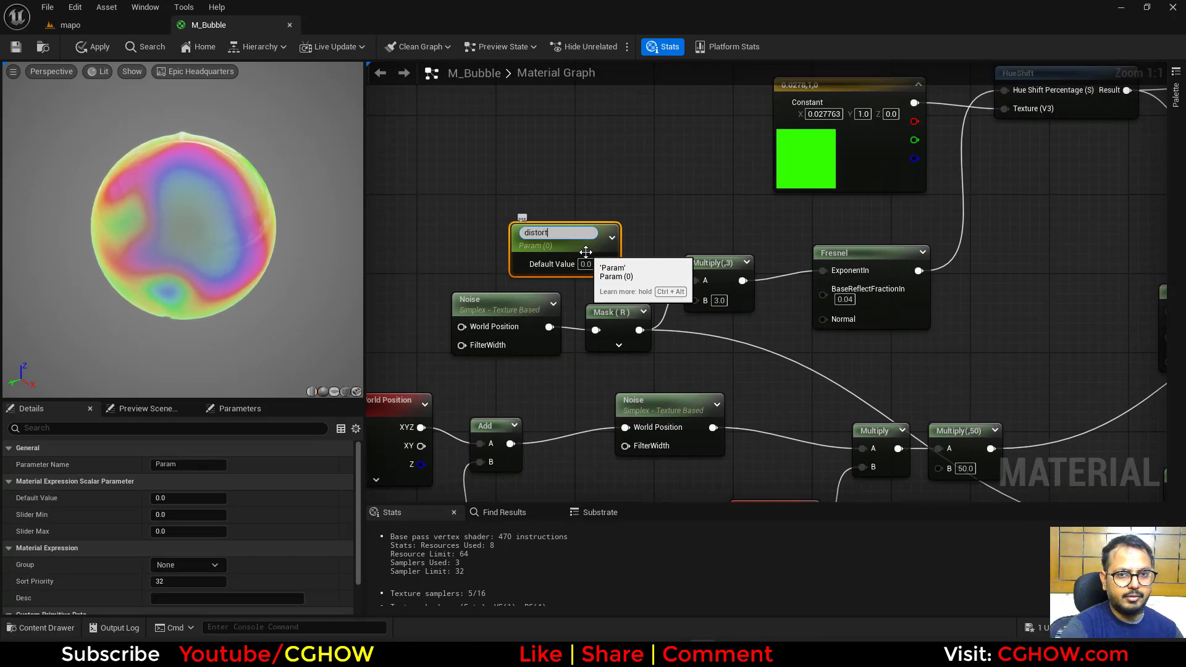
left_click_drag(609, 262, 695, 300)
left_click(585, 260)
type("3")
key("Return")
- Add a scalar parameter named wpo with default value 50 and connect it to B of the Multiply driving World Position Offset
right_click_drag(661, 450, 626, 246)
right_click_drag(801, 342, 677, 351)
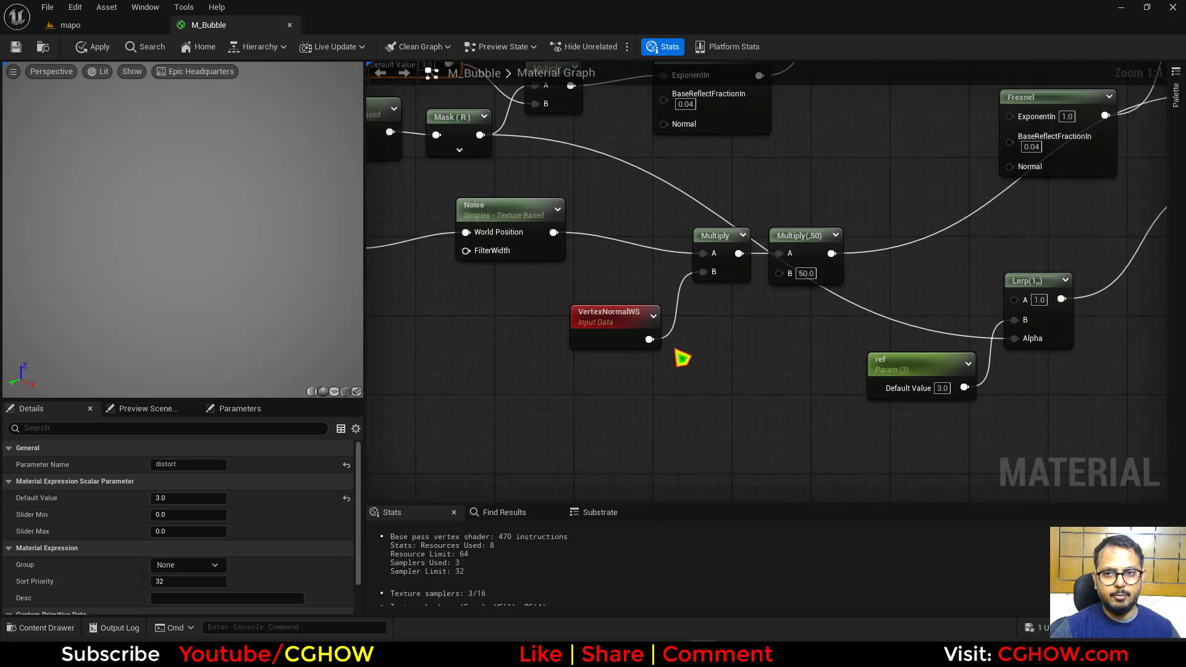
key("s")
left_click(684, 374)
type("wpo")
key("Return")
left_click_drag(775, 401, 780, 272)
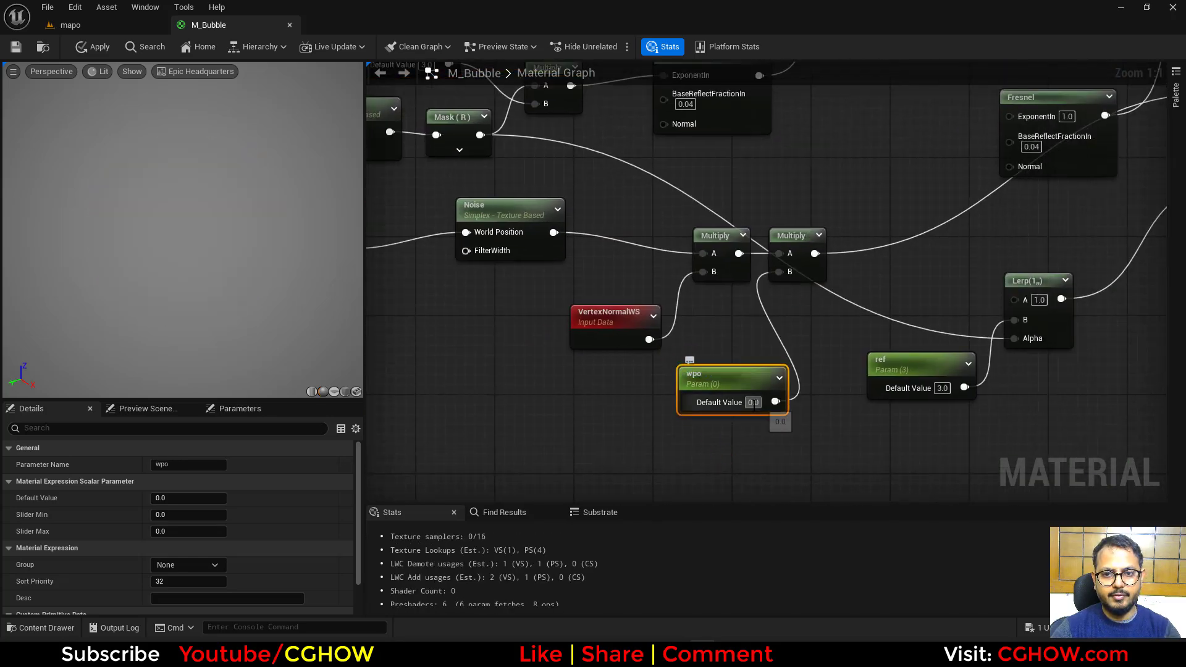
left_click(753, 403)
type("50")
key("Return")
- Convert the green constant feeding HueShift into a parameter named color
right_click_drag(814, 204, 766, 501)
right_click_drag(781, 333, 774, 276)
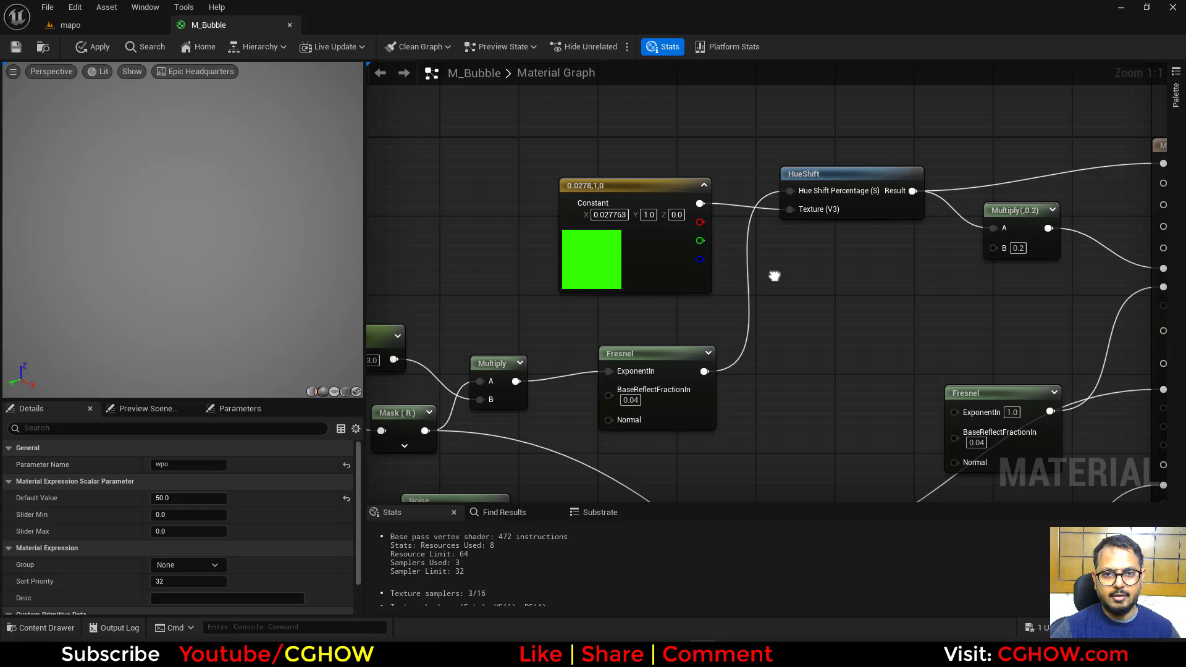
scroll(774, 276, "down", 1)
right_click_drag(750, 318, 703, 315)
right_click(585, 257)
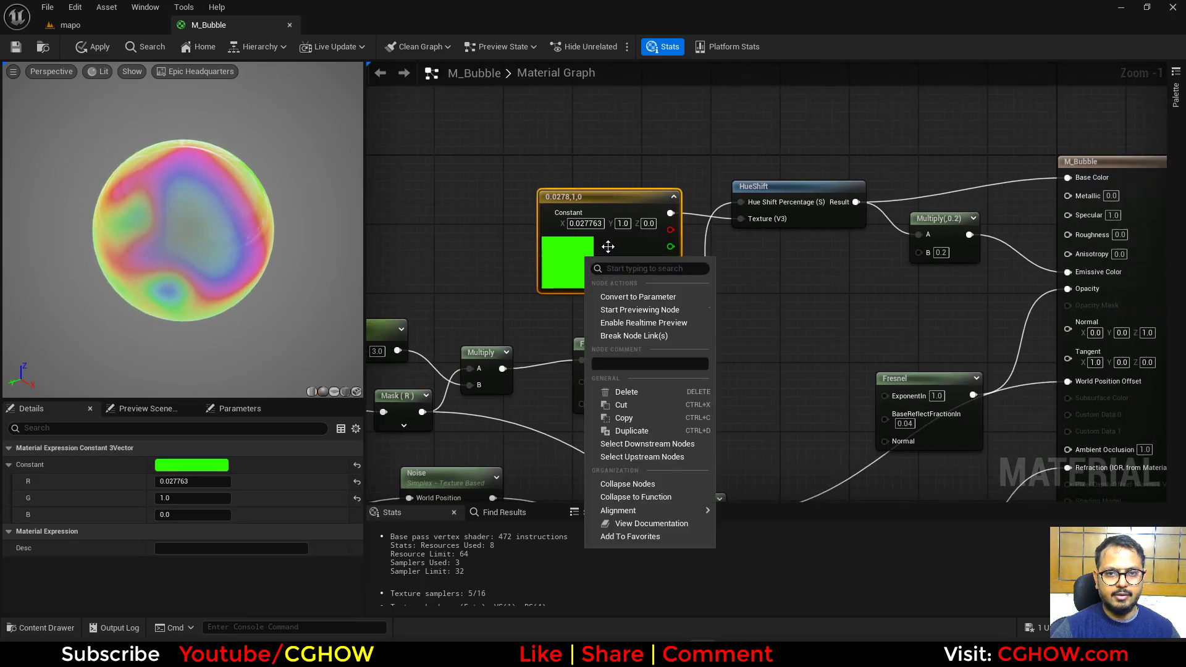
left_click(661, 298)
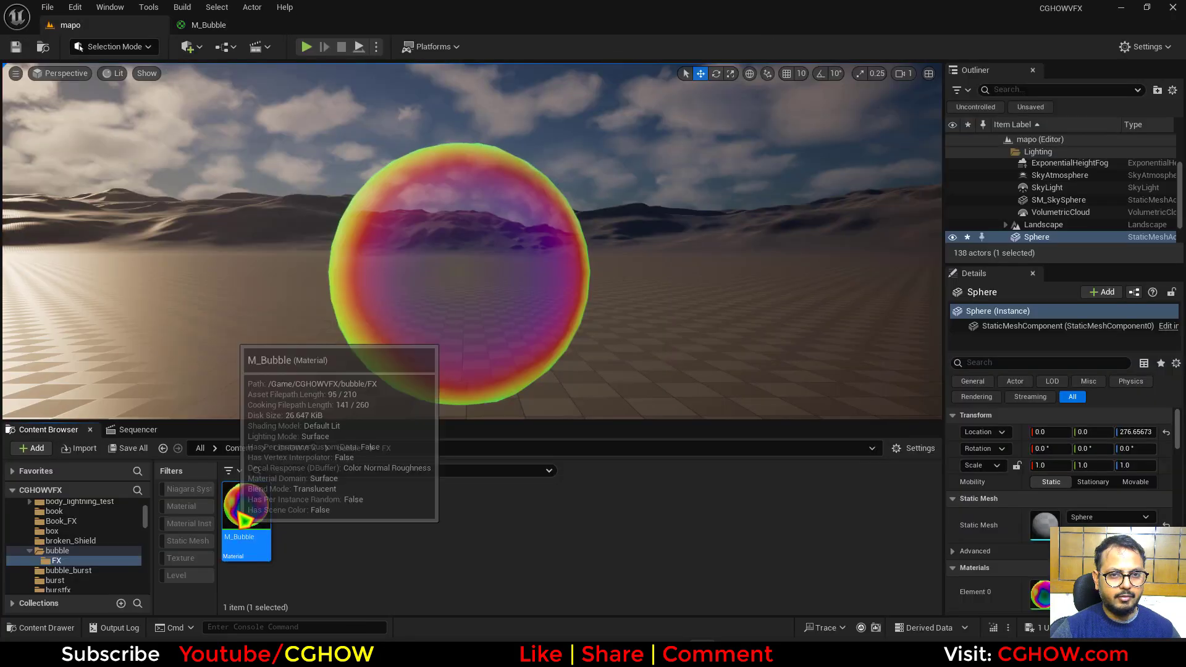
- Create a material instance of M_Bubble in the FX folder, named M_Bubble_Inst
right_click(244, 521)
left_click(326, 178)
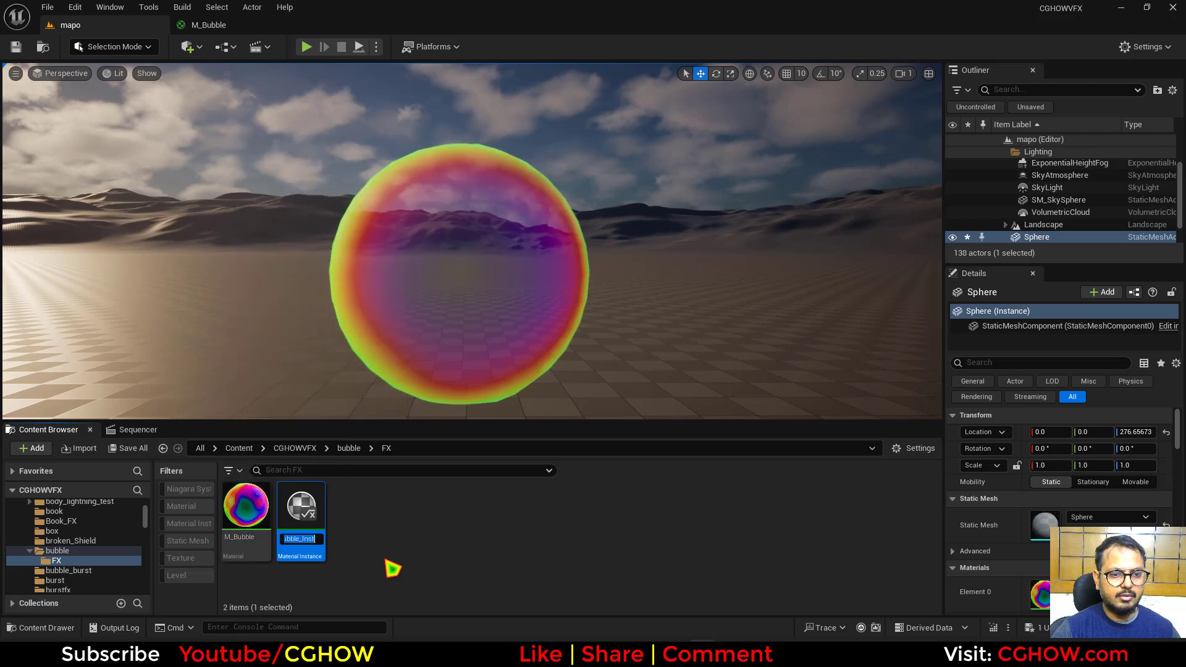
key("Return")
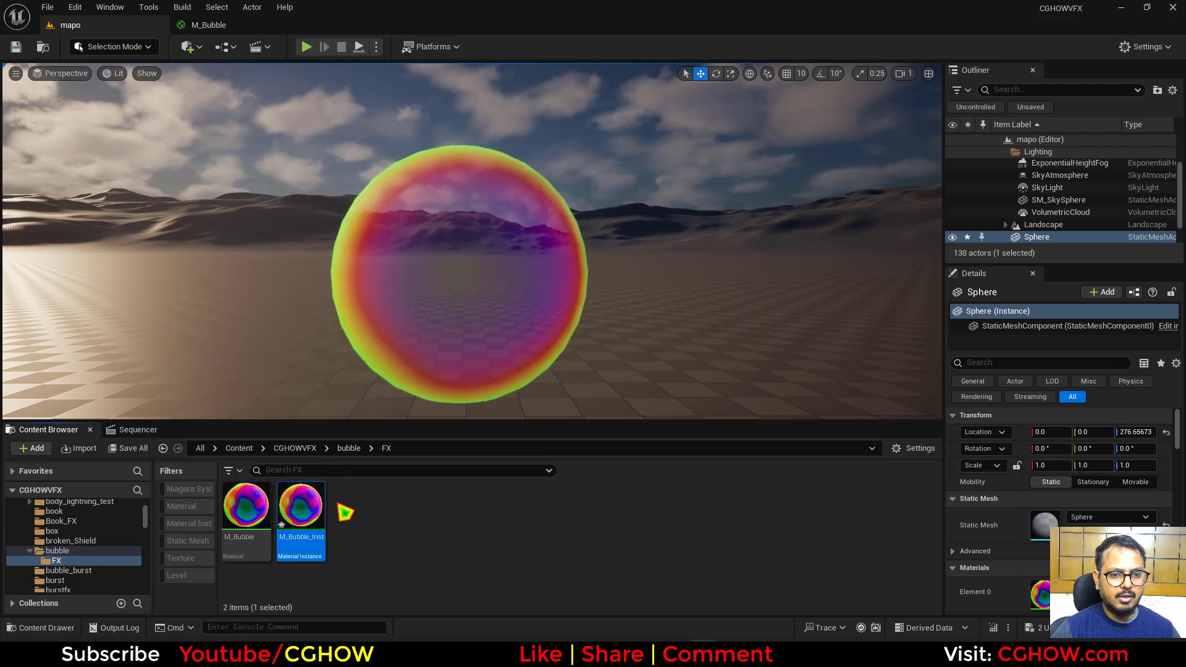
- Open M_Bubble_Inst and set its ref parameter to about 7.7 and distort to about 4.17
double_click(301, 508)
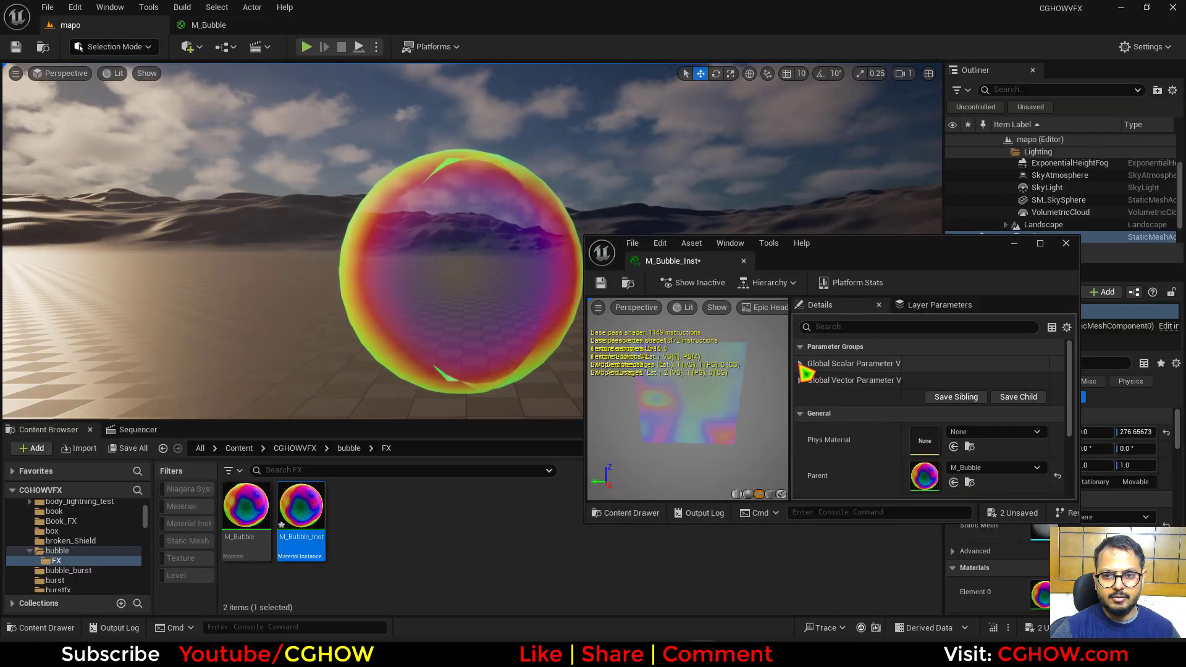
left_click(801, 364)
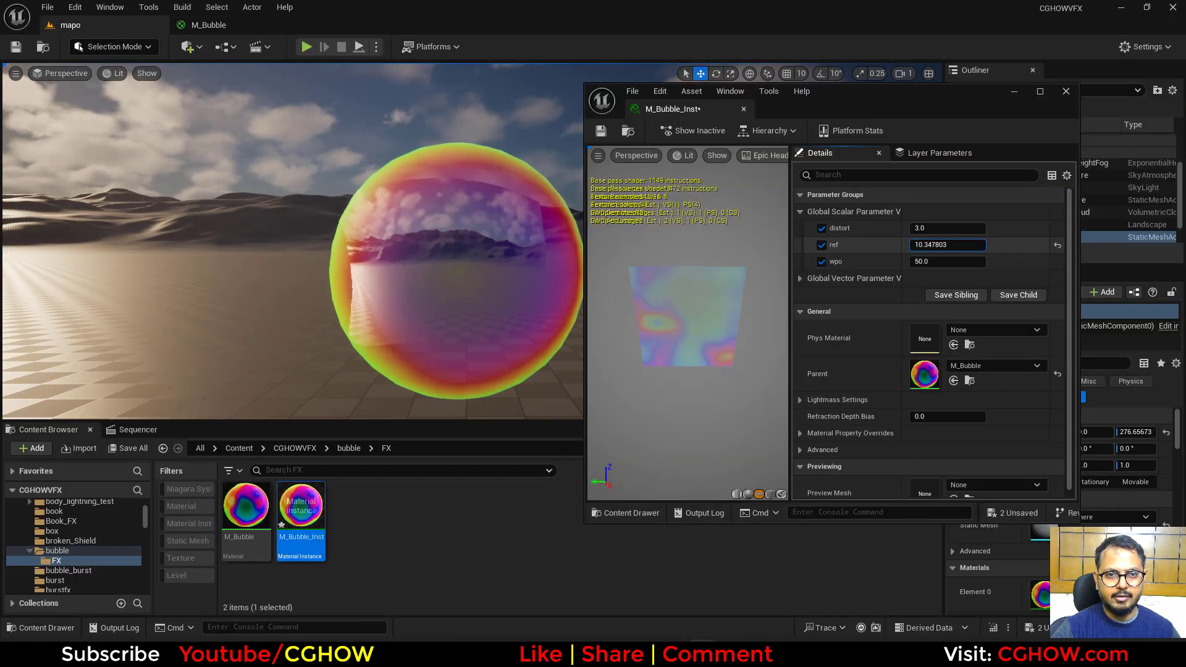
left_click_drag(948, 245, 914, 245)
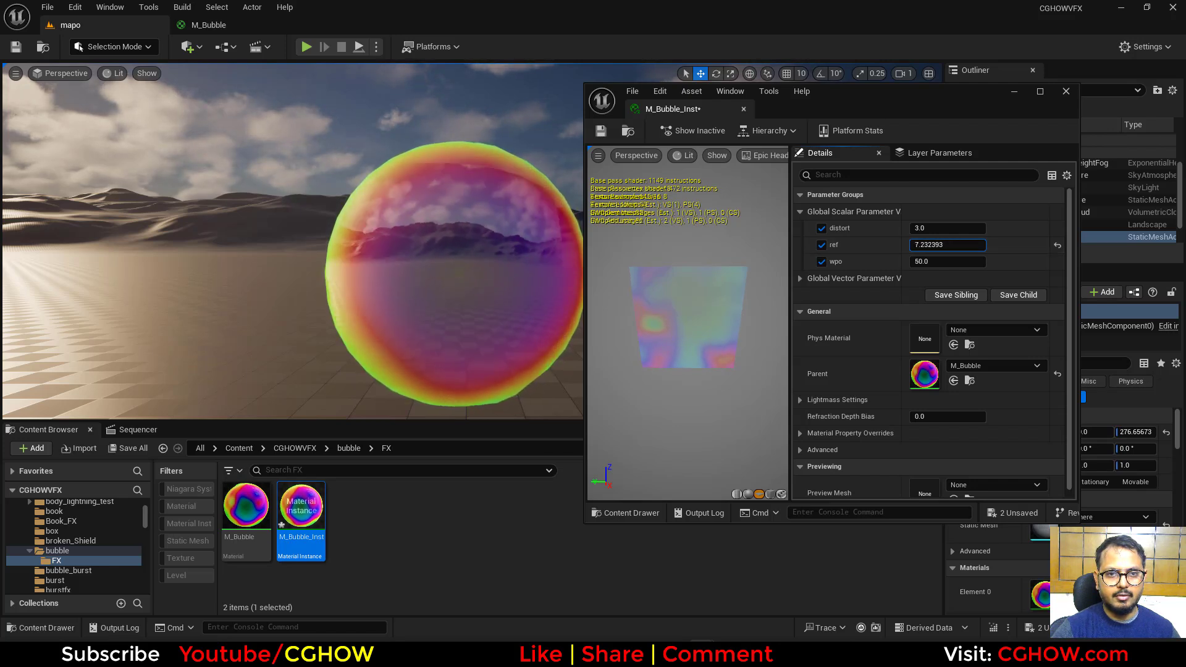
mouse_move(941, 227)
left_mouse_down()
mouse_move(995, 228)
mouse_move(927, 228)
mouse_move(957, 228)
mouse_move(939, 228)
left_mouse_up()
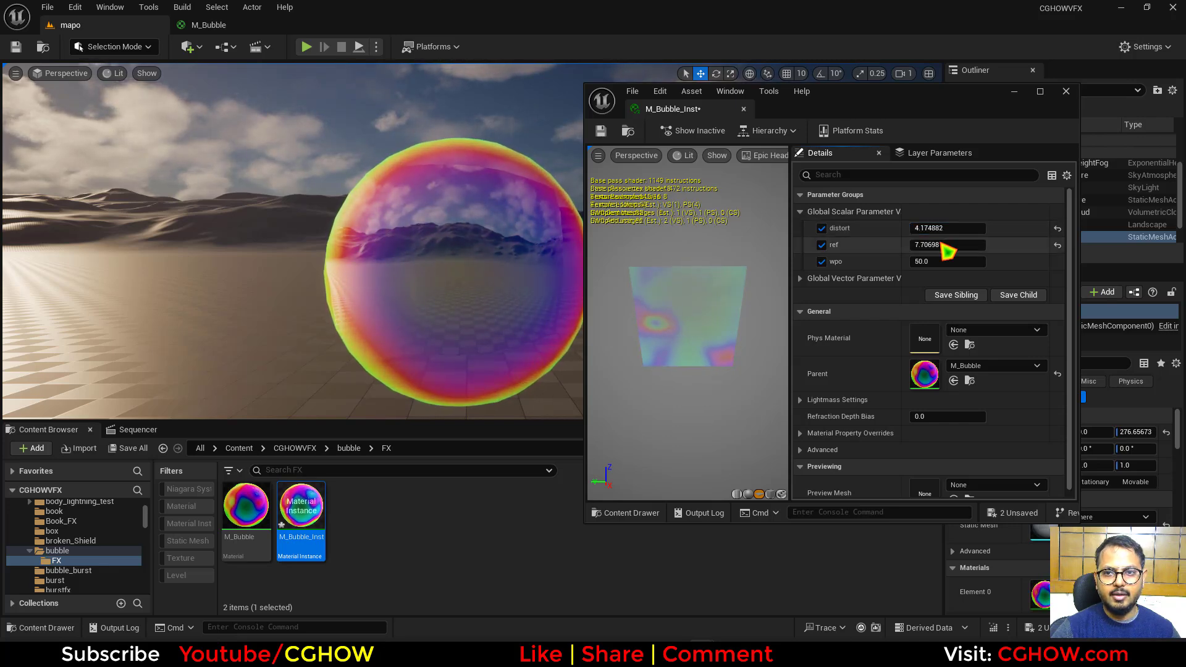
- Set the instance's color to muted green (Hex sRGB 65AB62FF) and wpo to about 81, and minimize the instance editor
left_click(804, 278)
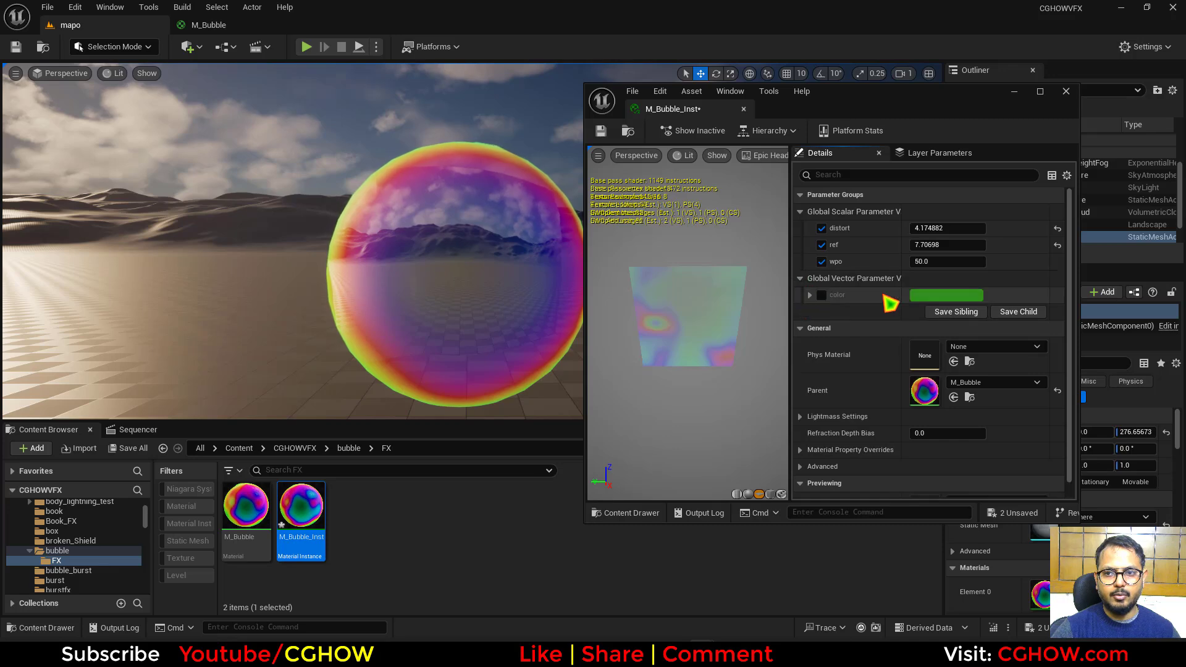
left_click(930, 297)
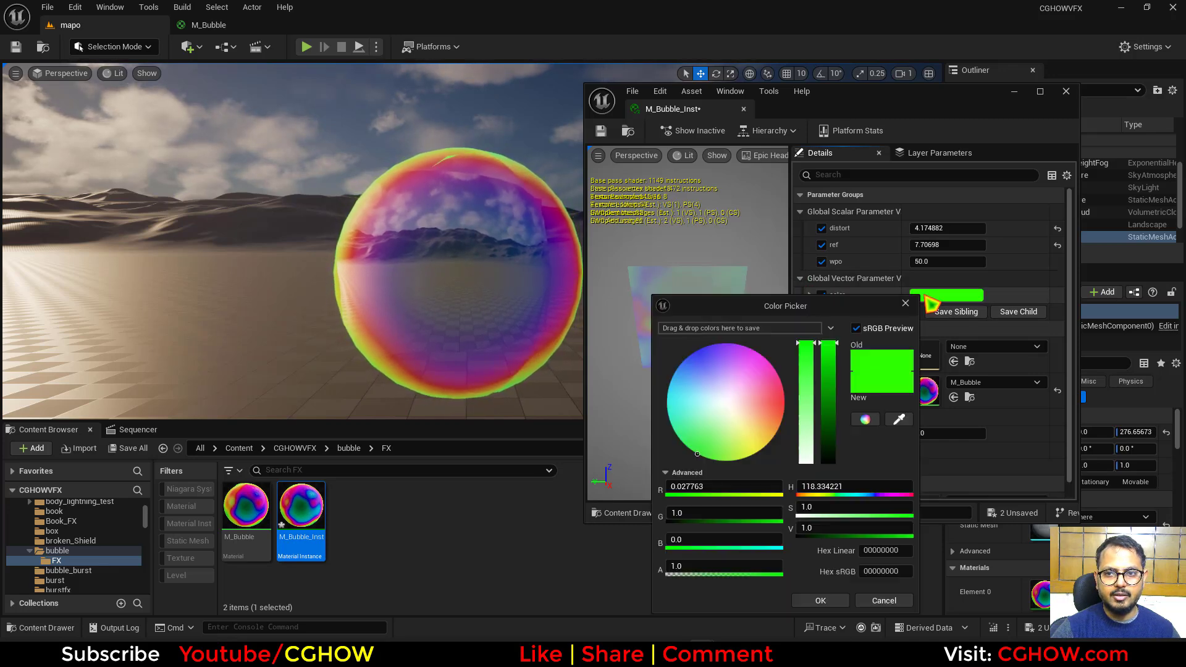
left_click_drag(806, 344, 829, 412)
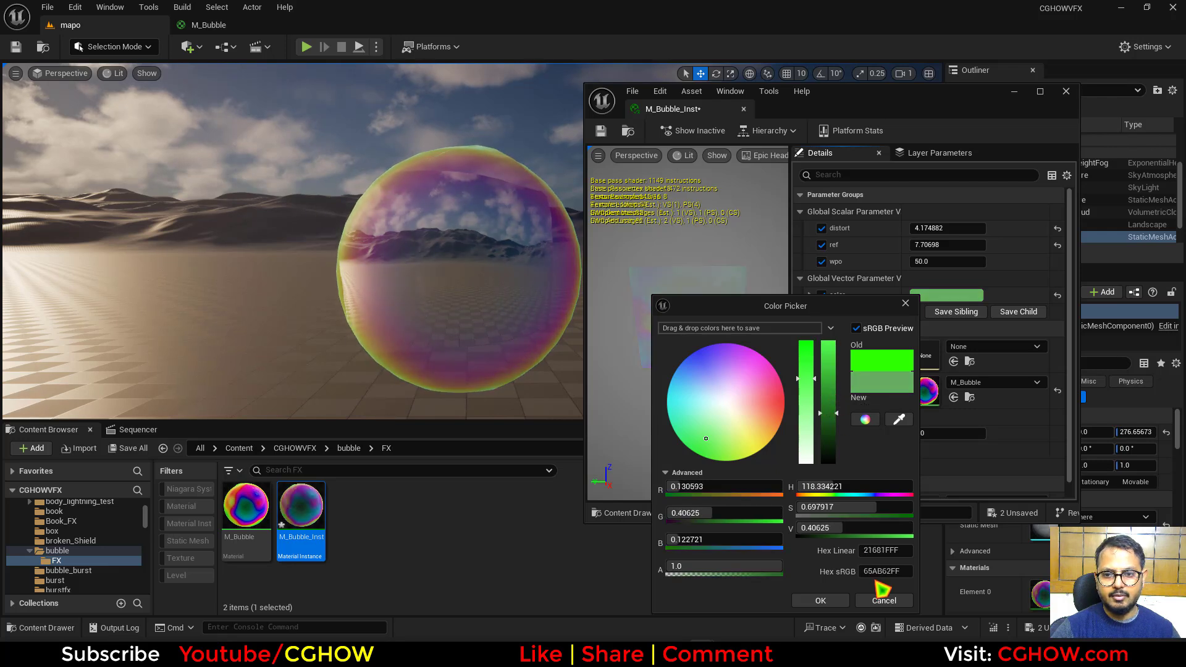
left_click(824, 602)
left_click_drag(947, 264, 1001, 265)
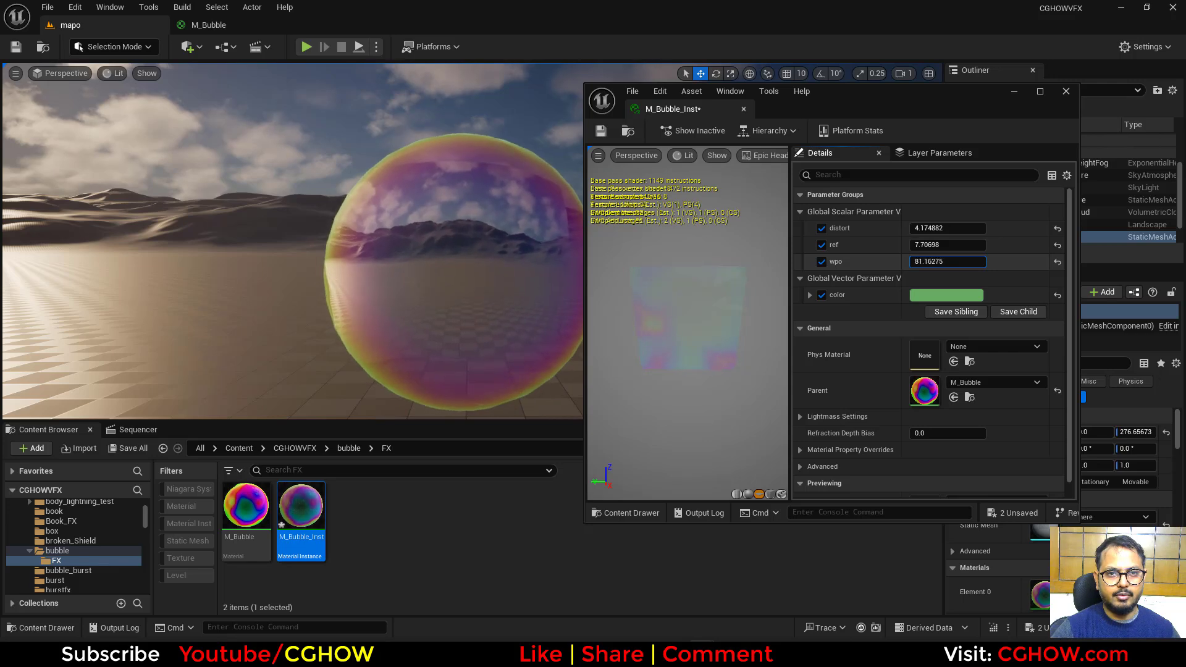
left_click(1014, 92)
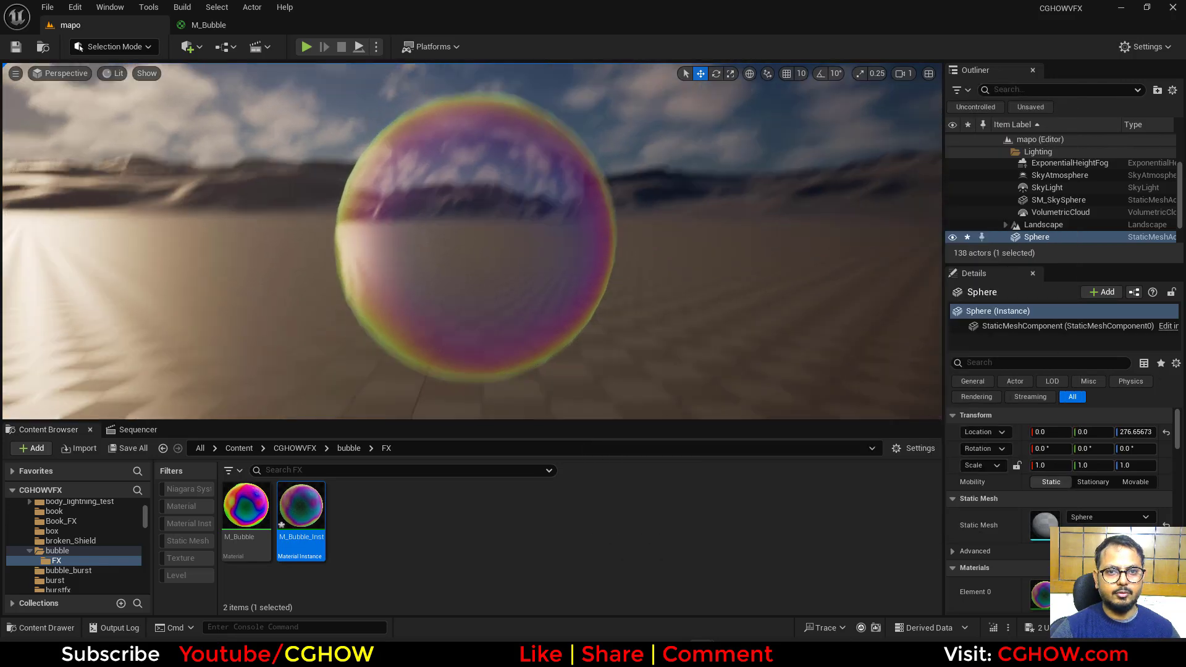
- Duplicate the Sphere along X to about 138 and view both bubbles side by side
scroll(478, 264, "down", 5)
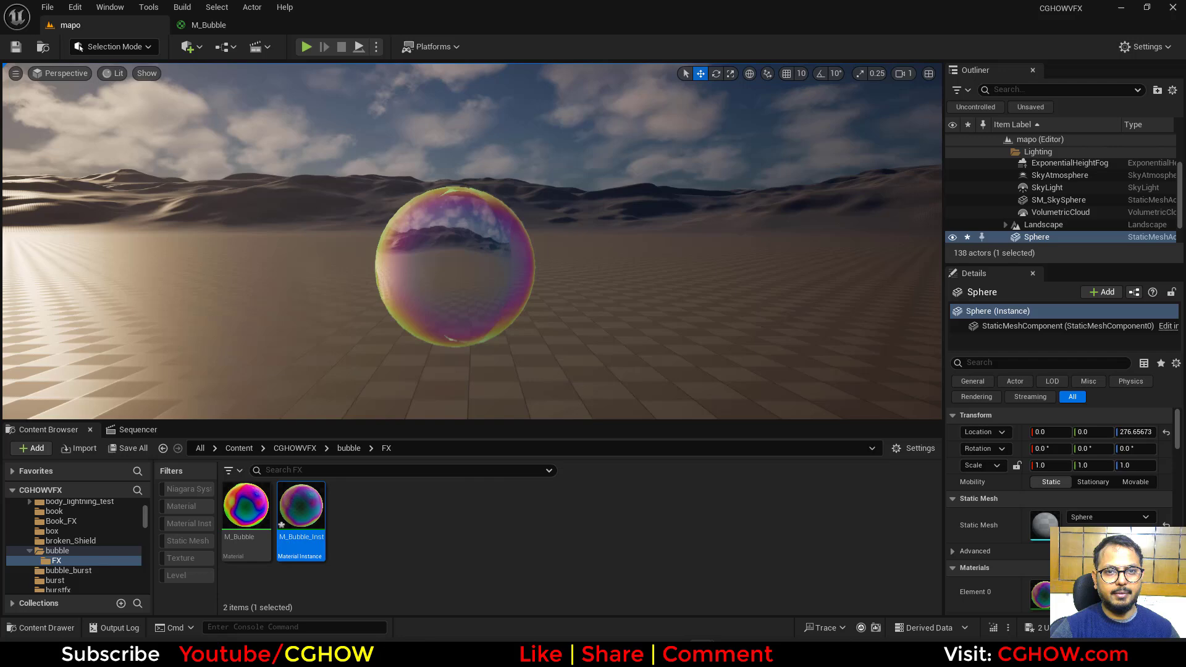
left_click_drag(508, 264, 676, 262, "alt")
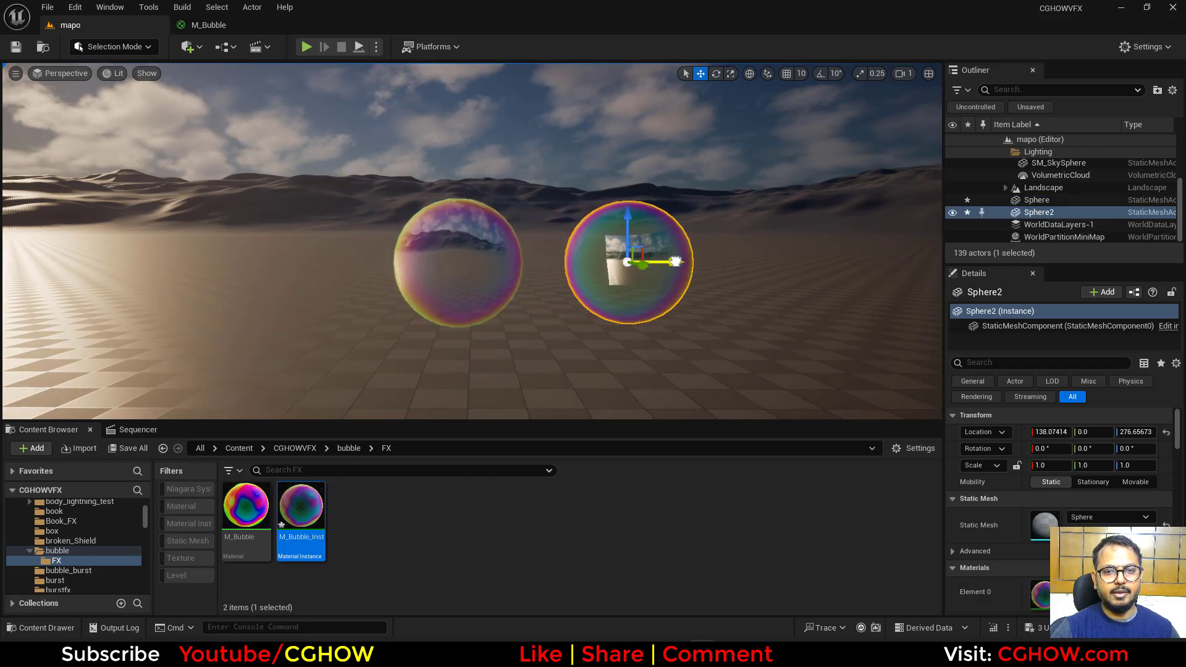
left_click(623, 331)
key("d")
mouse_move(623, 331)
right_mouse_down()
mouse_move(587, 331)
mouse_move(643, 328)
right_mouse_up()
key("a")
key("w")
key("s")
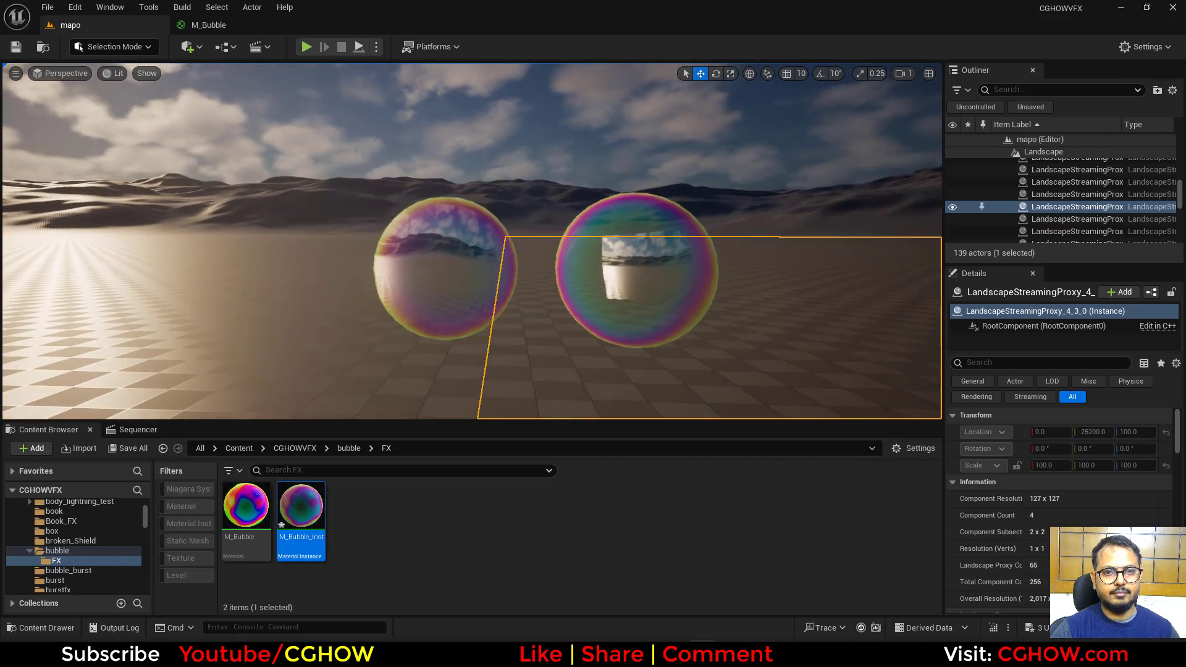